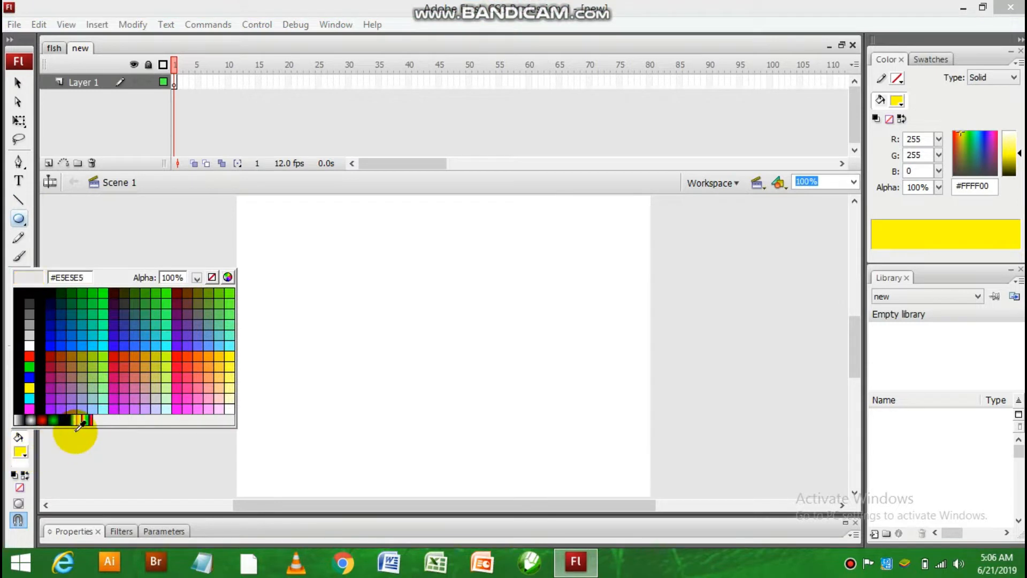
# - Draw a circle with a blue radial gradient fill near the stage's lower-left corner and create a motion tween on frame 1
pyautogui.click(65, 419)
pyautogui.moveTo(267, 409); pyautogui.dragTo(309, 451)
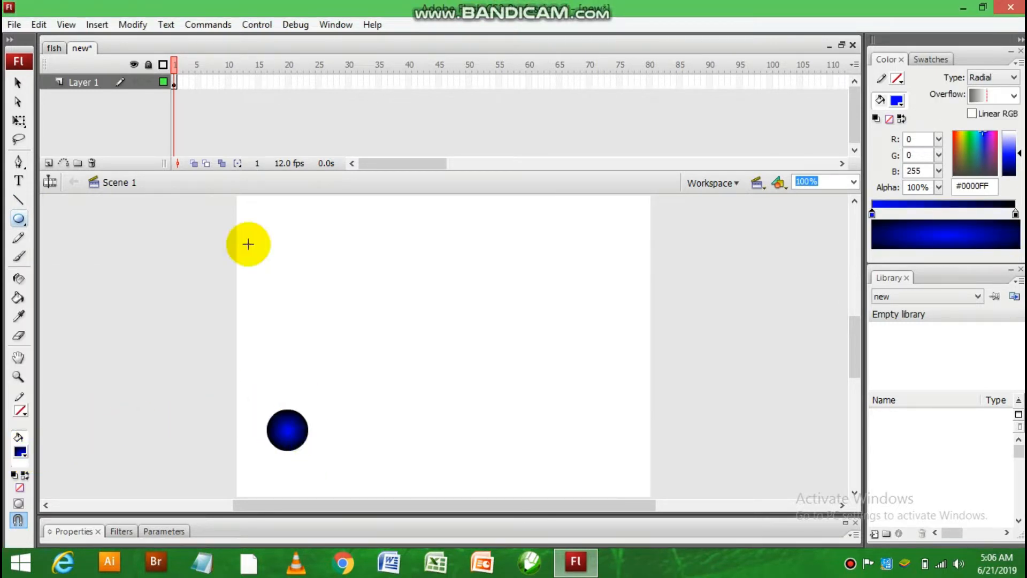
pyautogui.rightClick(174, 81)
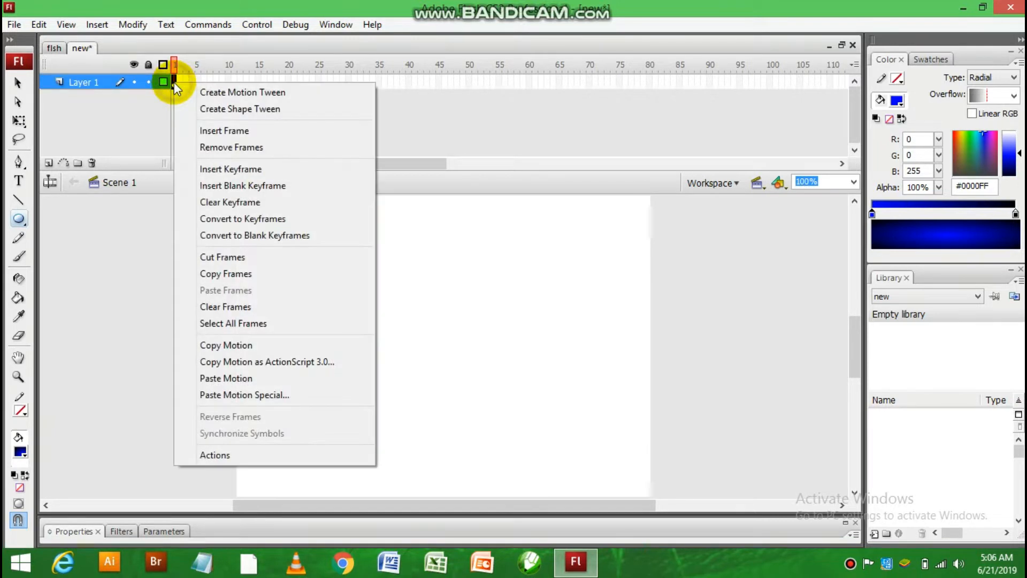
pyautogui.click(215, 92)
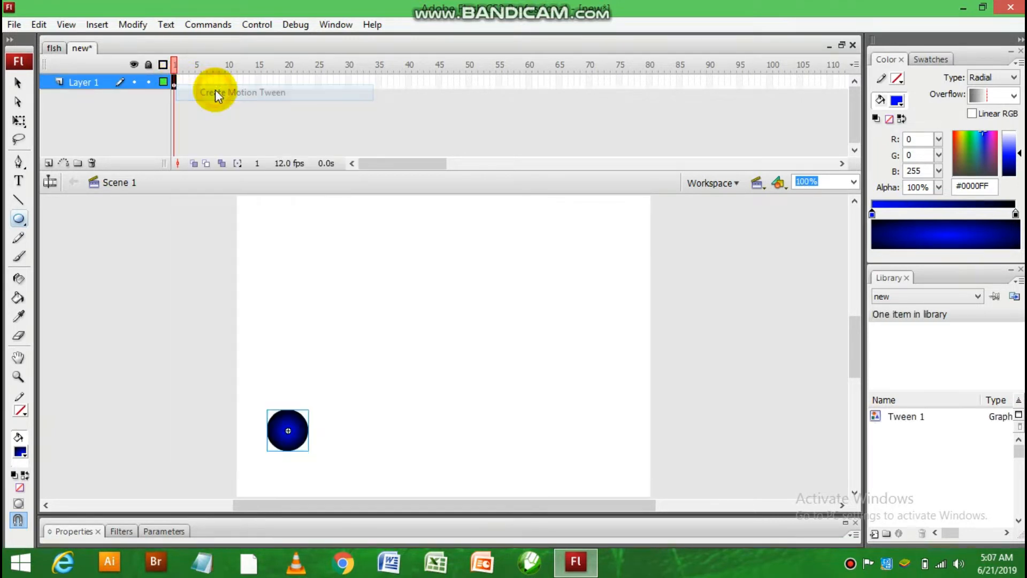
# - Insert a keyframe at frame 25 and move the blue circle across to the right side of the stage
pyautogui.rightClick(319, 82)
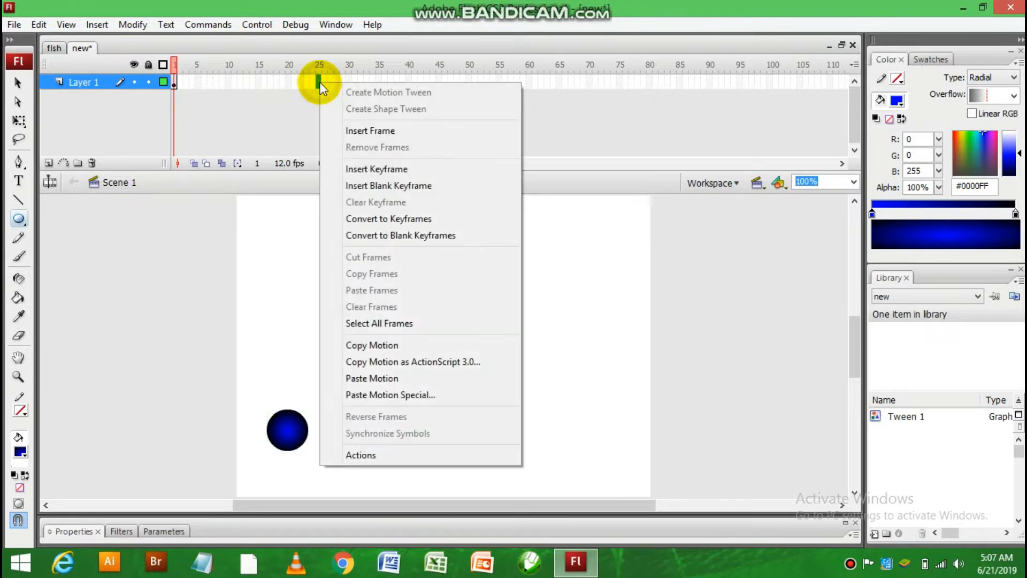
pyautogui.click(390, 169)
pyautogui.click(18, 83)
pyautogui.click(287, 441)
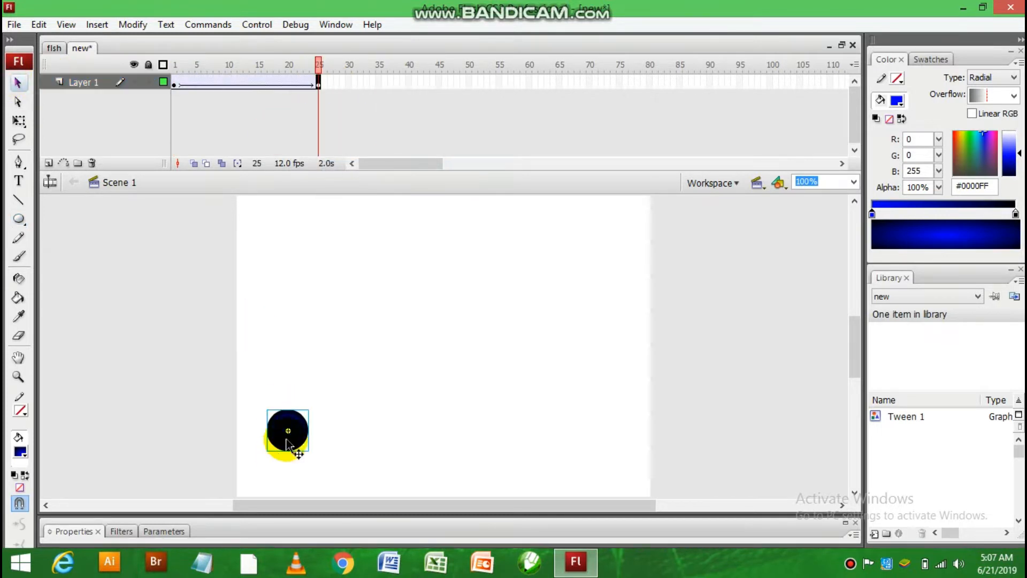
pyautogui.moveTo(286, 439); pyautogui.dragTo(618, 438)
# - Insert a keyframe at frame 49 of Layer 1 and test the movie to preview the circle's animation
pyautogui.rightClick(462, 79)
pyautogui.click(509, 169)
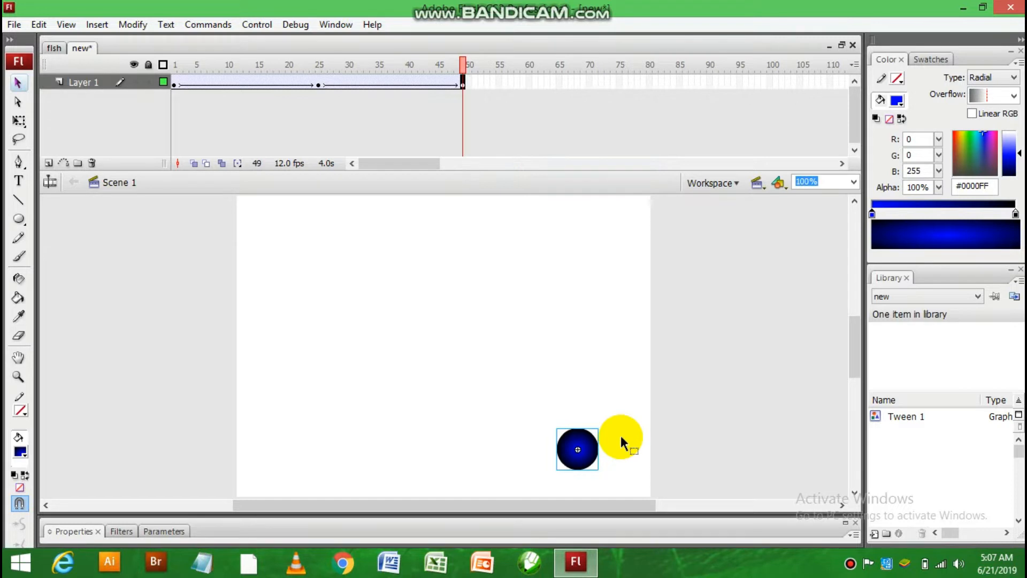
pyautogui.hotkey('ctrl', 'Return')
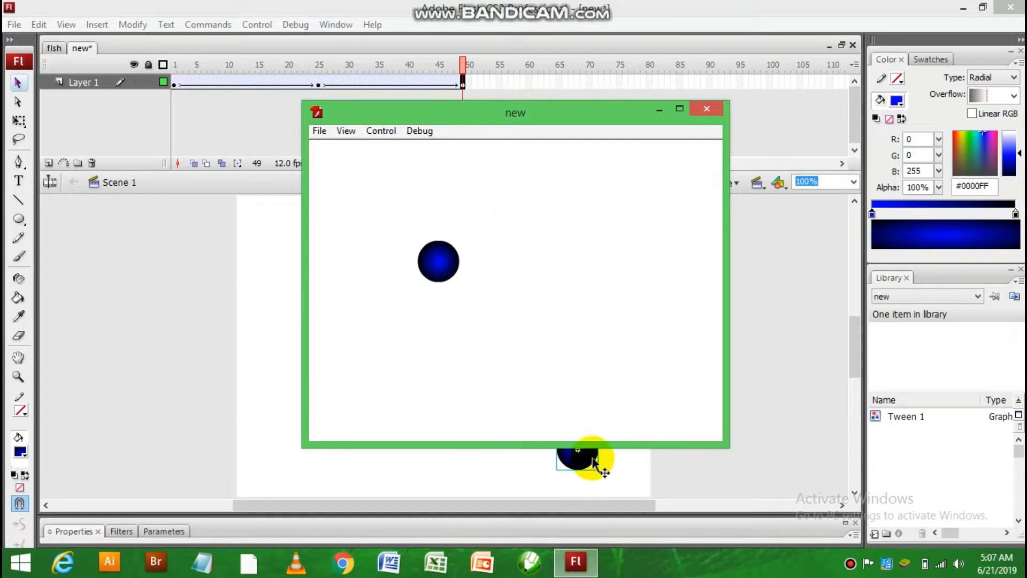
pyautogui.click(710, 111)
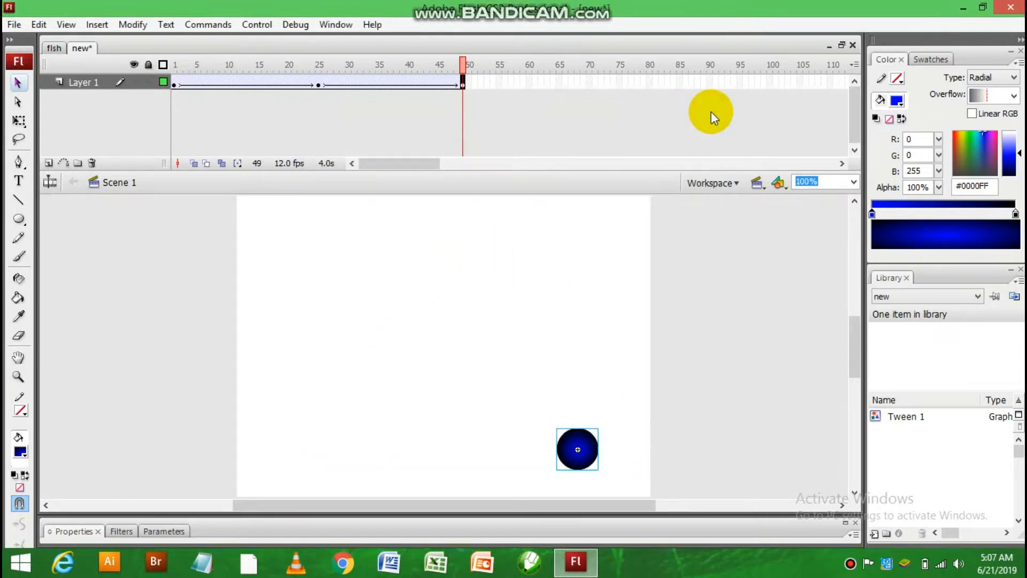
# - Remove all frames of the circle animation from Layer 1 and insert a fresh empty frame at frame 1
pyautogui.click(93, 81)
pyautogui.rightClick(227, 88)
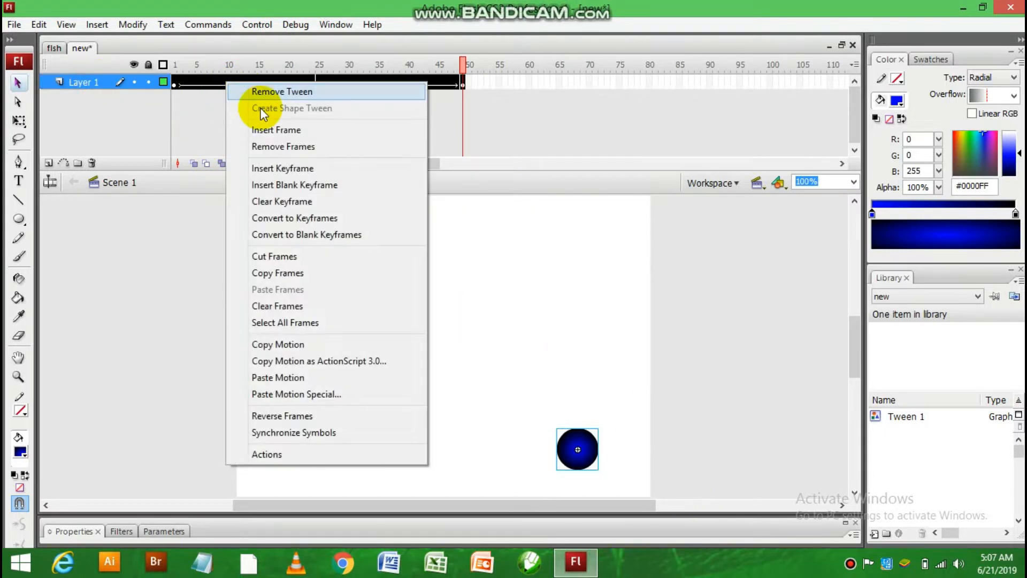
pyautogui.click(268, 144)
pyautogui.click(178, 80)
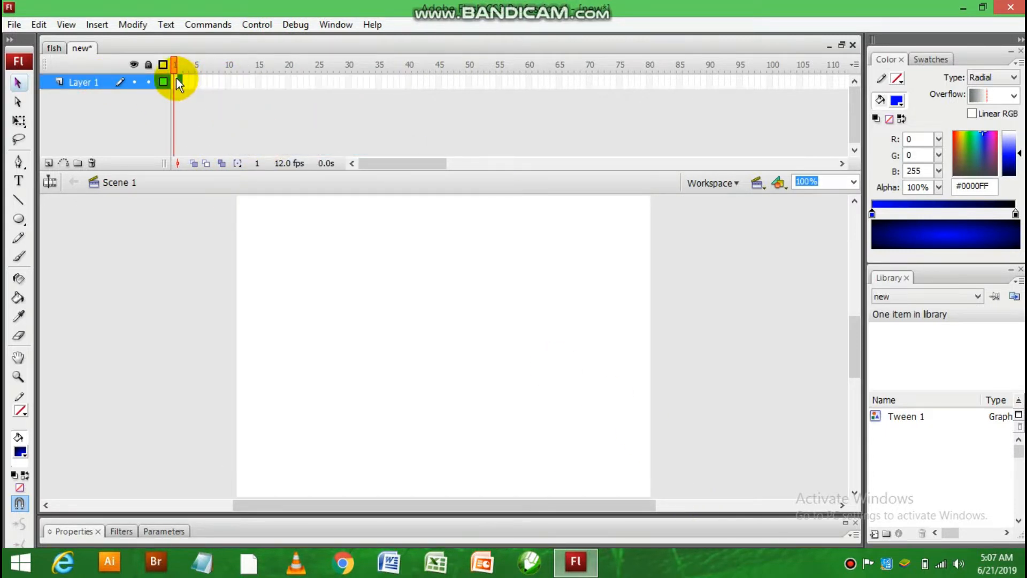
pyautogui.rightClick(174, 80)
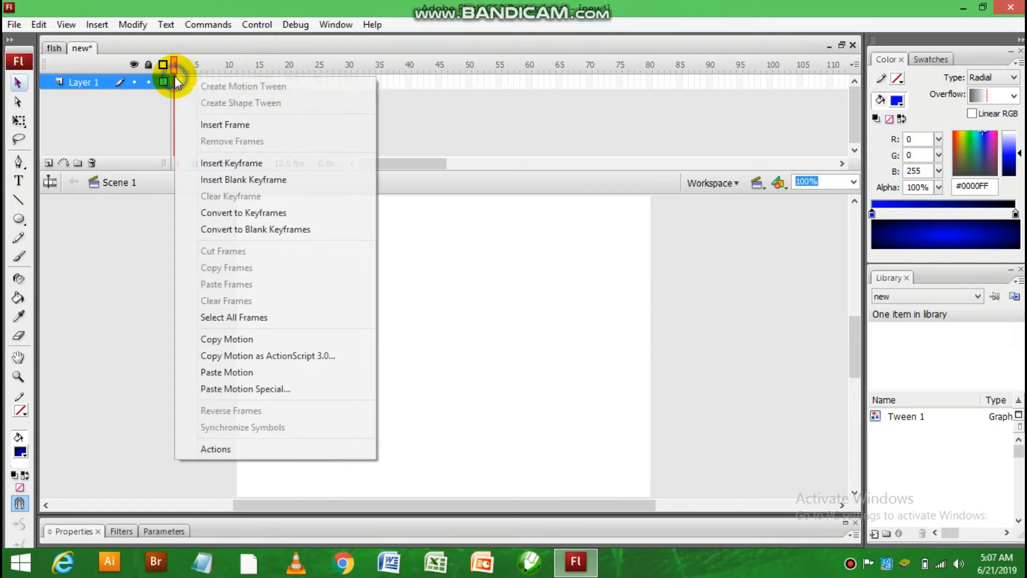
pyautogui.click(219, 126)
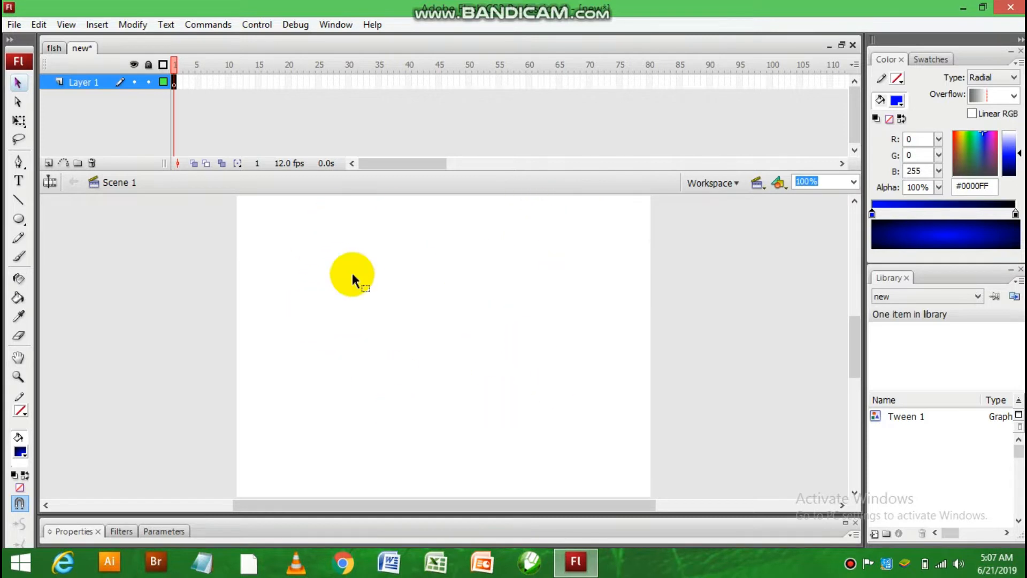
# - Create a new movie clip symbol named 222
pyautogui.click(105, 22)
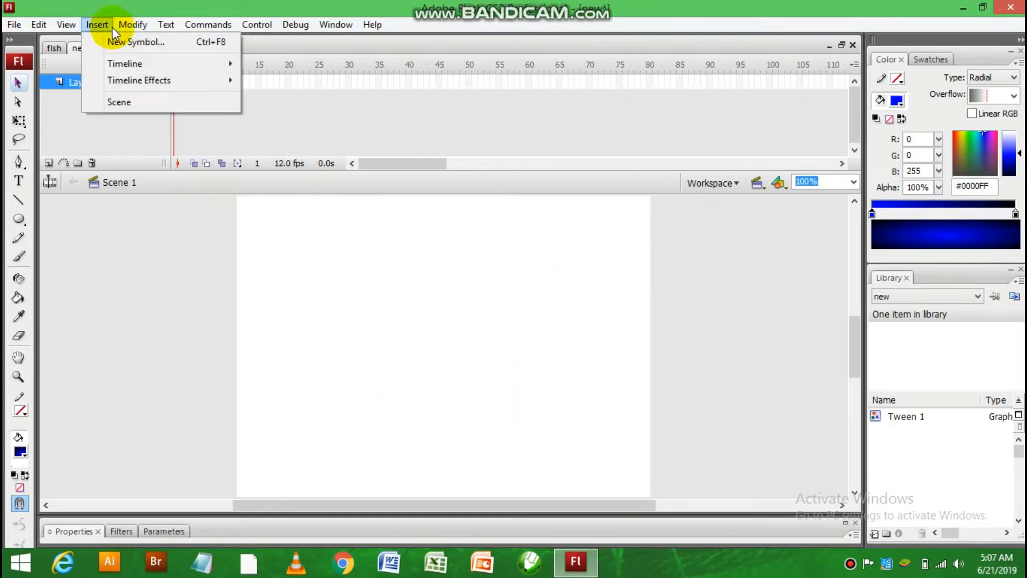
pyautogui.click(119, 43)
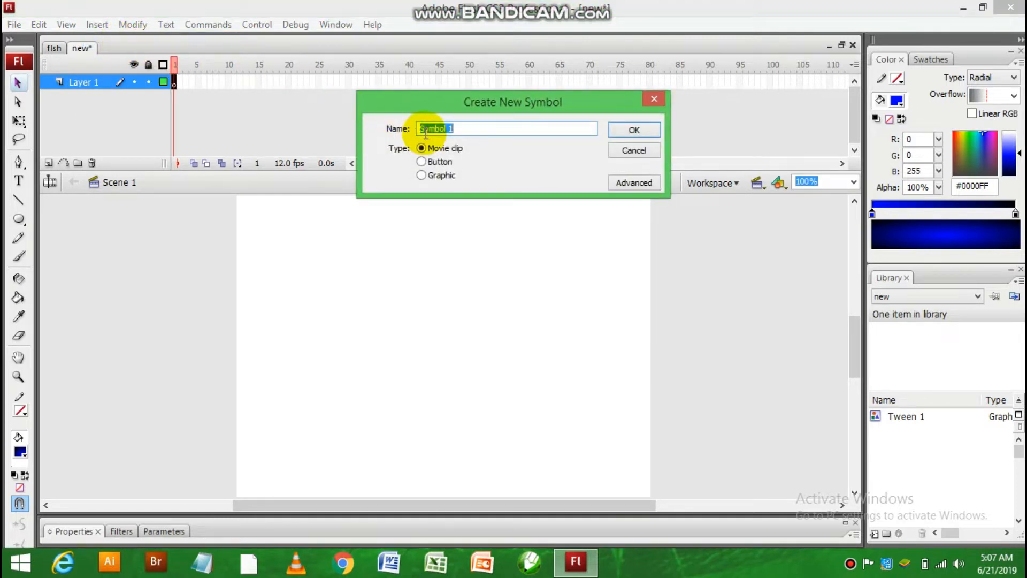
pyautogui.write('222')
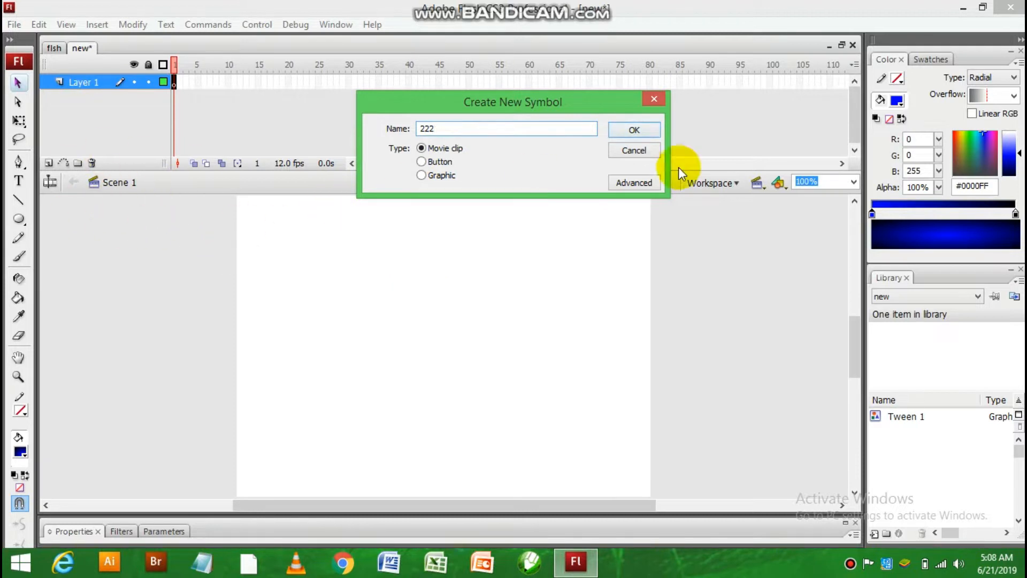
pyautogui.click(649, 129)
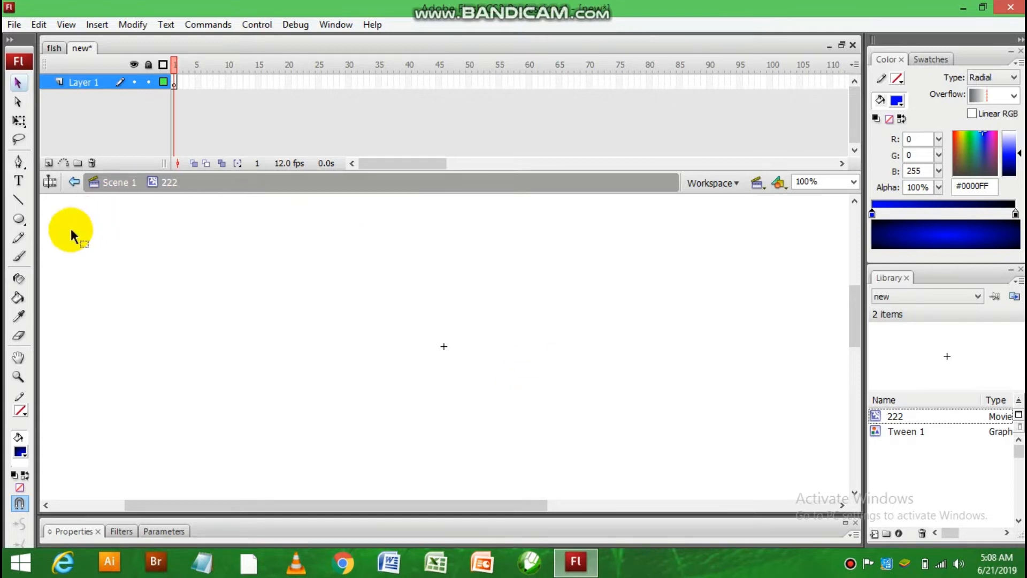
pyautogui.click(19, 256)
pyautogui.moveTo(402, 300)
pyautogui.mouseDown()
pyautogui.moveTo(247, 223)
pyautogui.moveTo(328, 360)
pyautogui.moveTo(282, 477)
pyautogui.moveTo(422, 331)
pyautogui.mouseUp()
pyautogui.click(16, 83)
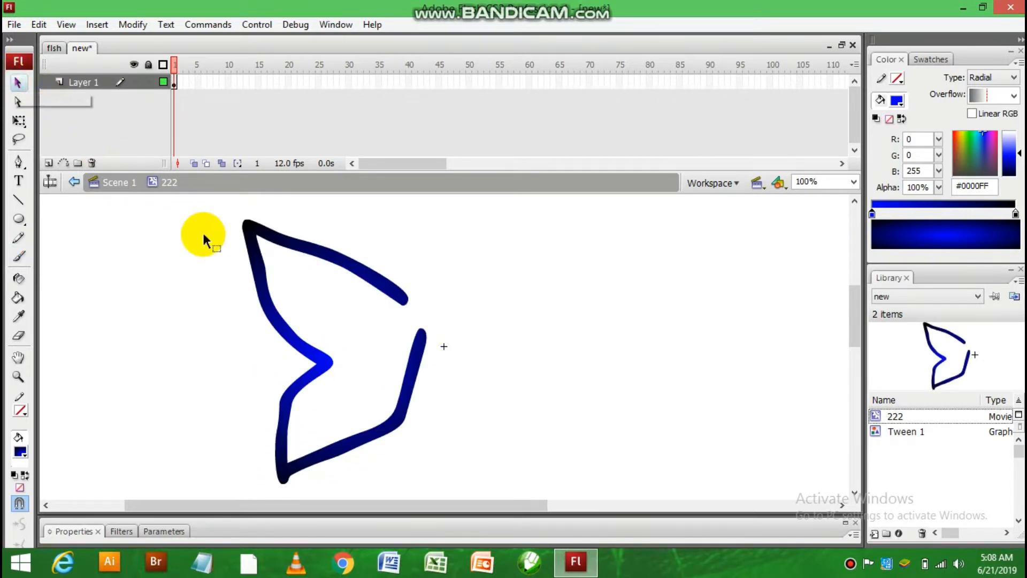
pyautogui.moveTo(200, 217); pyautogui.dragTo(476, 453)
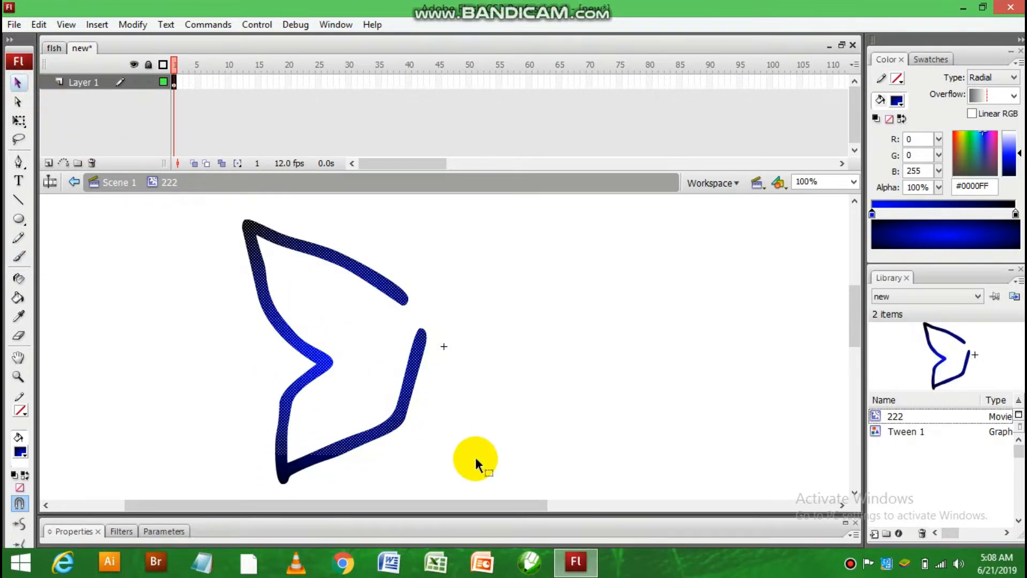
pyautogui.press('Delete')
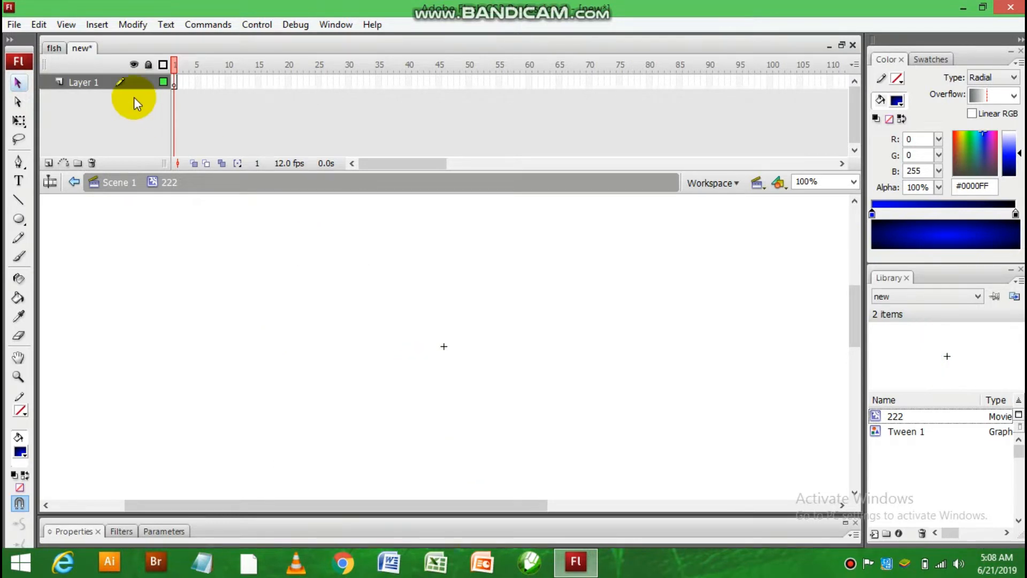
# - Copy the pink butterfly wing from the fish document into symbol 222 and place it just left of the registration point
pyautogui.click(54, 49)
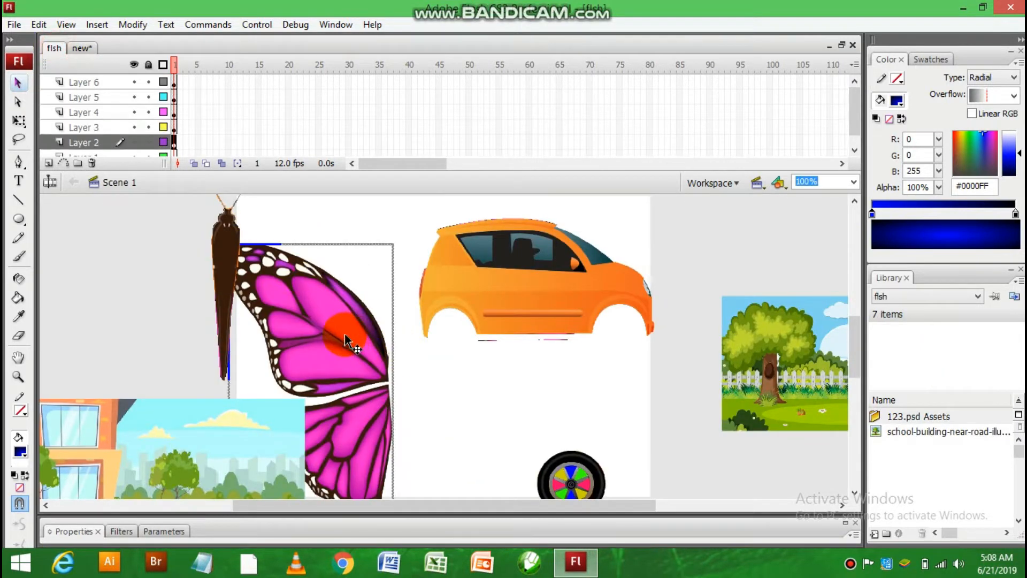
pyautogui.click(82, 47)
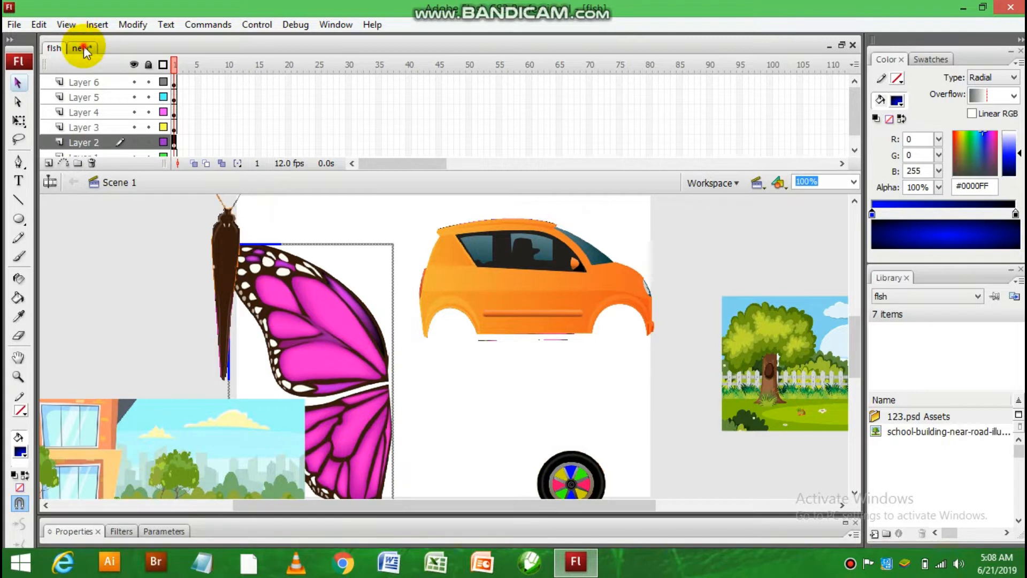
pyautogui.hotkey('ctrl', 'v')
pyautogui.moveTo(399, 256); pyautogui.dragTo(274, 256)
pyautogui.click(367, 303)
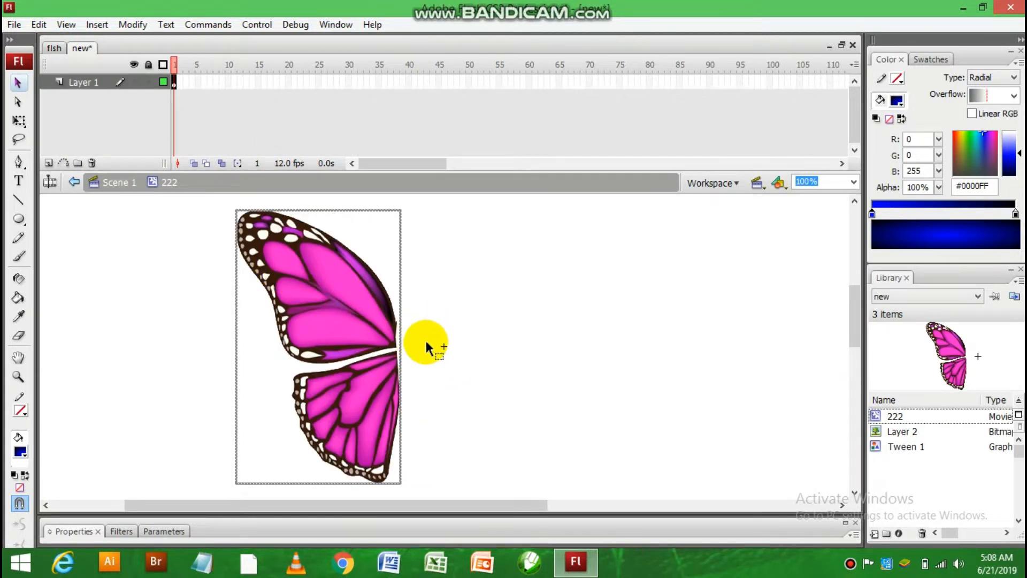
pyautogui.moveTo(350, 314); pyautogui.dragTo(379, 314)
pyautogui.click(357, 269)
pyautogui.click(359, 303)
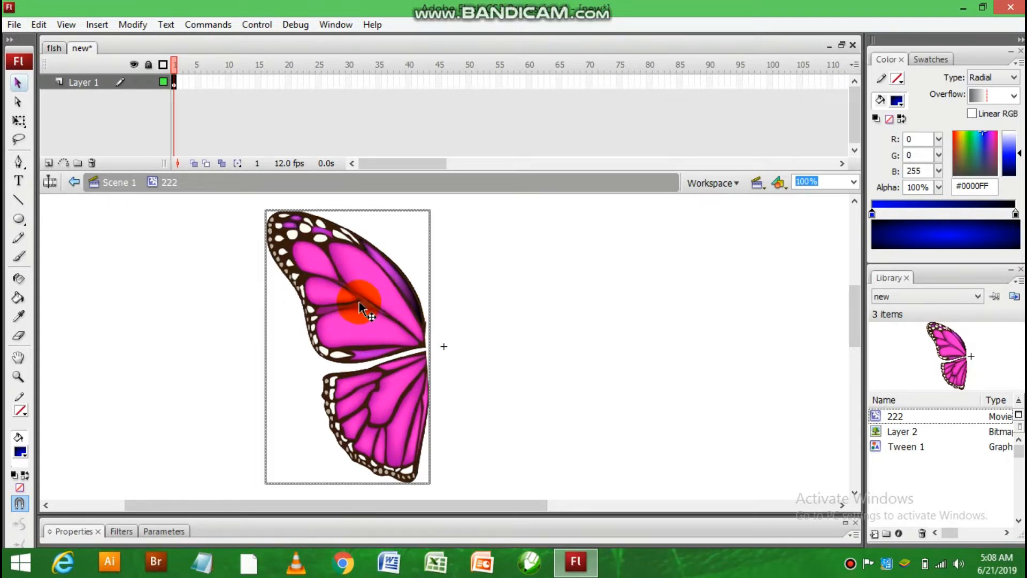
# - Insert a new layer above Layer 1 and paste a copy of the wing into its first frame
pyautogui.rightClick(91, 78)
pyautogui.click(135, 149)
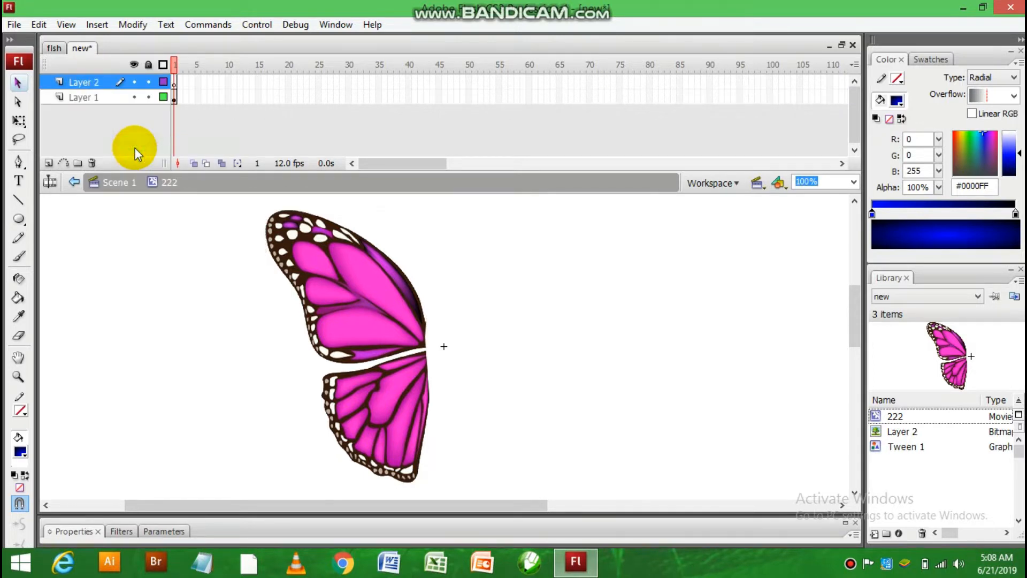
pyautogui.click(354, 258)
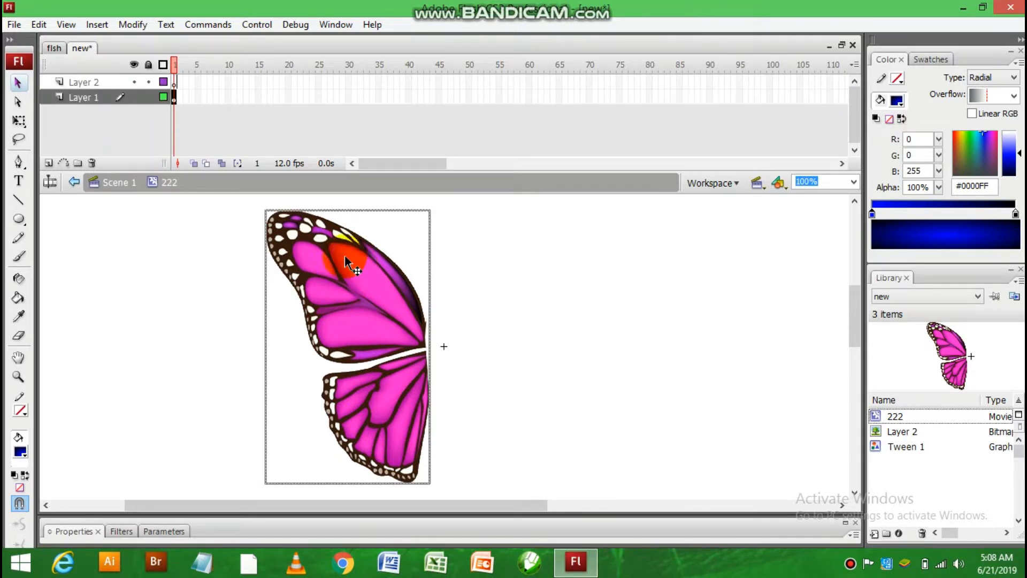
pyautogui.click(175, 82)
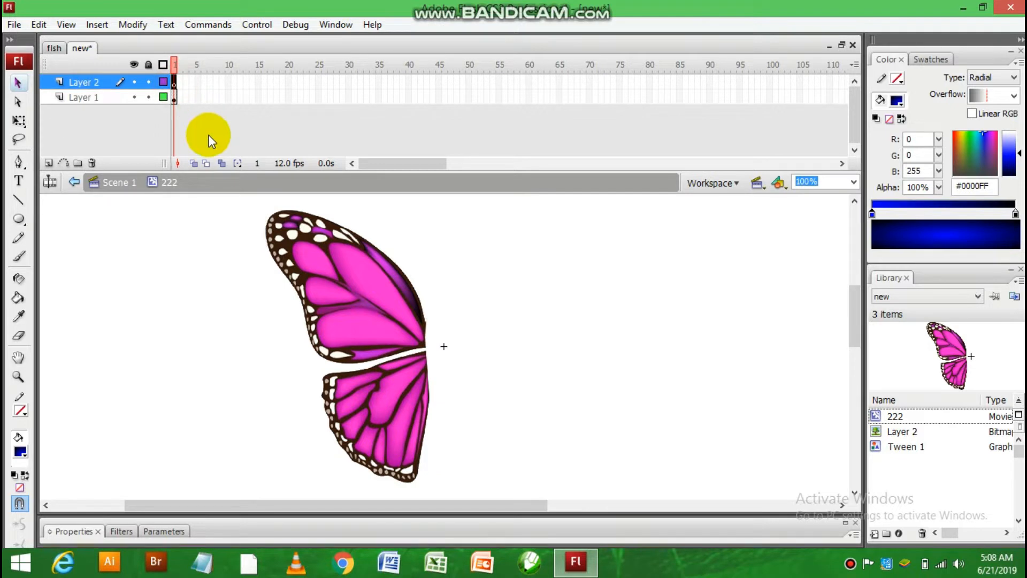
pyautogui.hotkey('ctrl', 'v')
pyautogui.click(432, 303)
pyautogui.moveTo(432, 303); pyautogui.dragTo(450, 318)
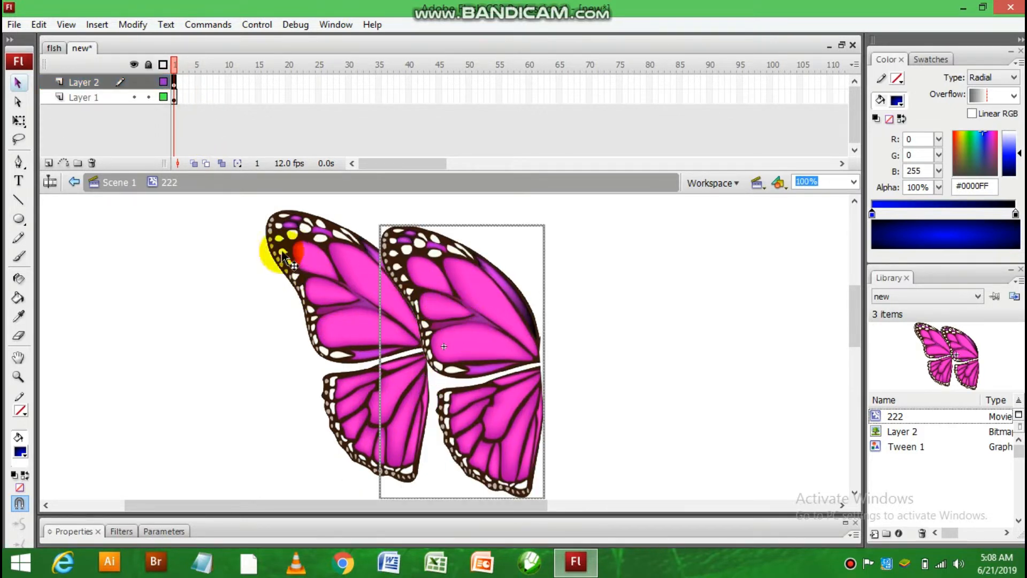
# - Flip the copied wing horizontally with Free Transform and position it opposite the first wing, leaving a gap for the body
pyautogui.click(18, 119)
pyautogui.click(386, 352)
pyautogui.moveTo(380, 361); pyautogui.dragTo(538, 362)
pyautogui.moveTo(506, 324); pyautogui.dragTo(582, 303)
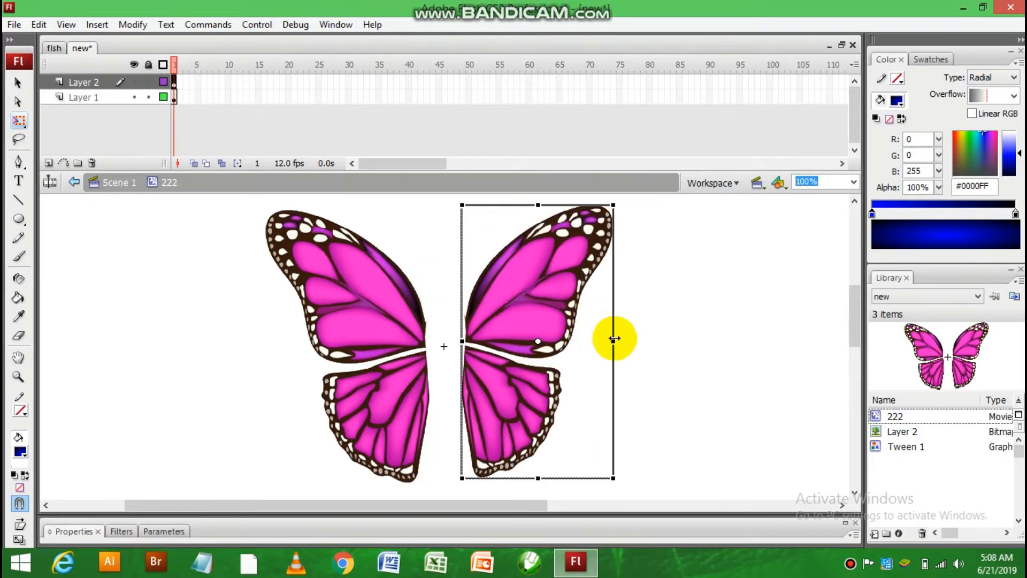
pyautogui.moveTo(614, 340); pyautogui.dragTo(617, 341)
pyautogui.moveTo(565, 289); pyautogui.dragTo(584, 301)
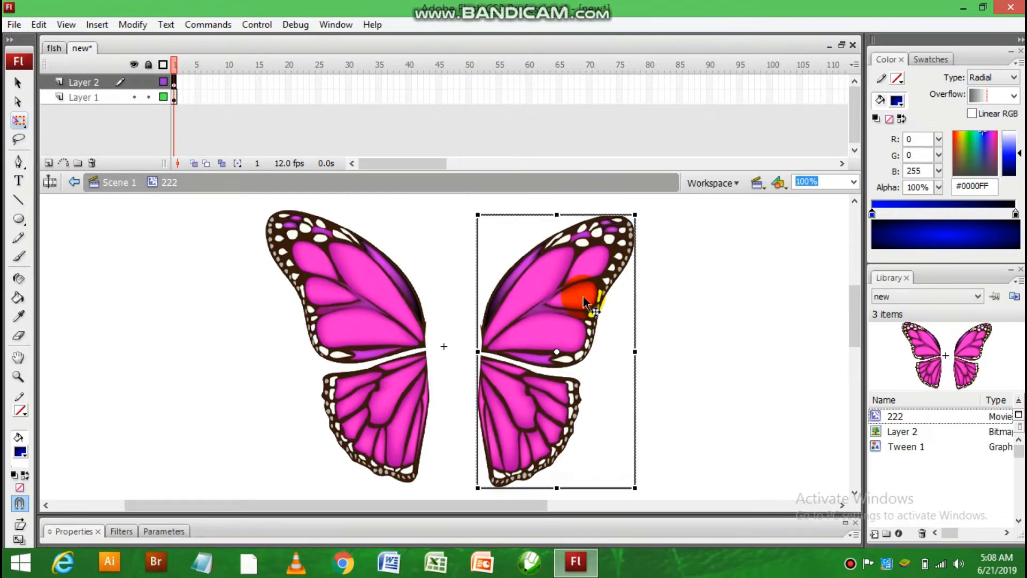
# - Insert a new layer above Layer 2 in symbol 222
pyautogui.click(74, 99)
pyautogui.click(80, 84)
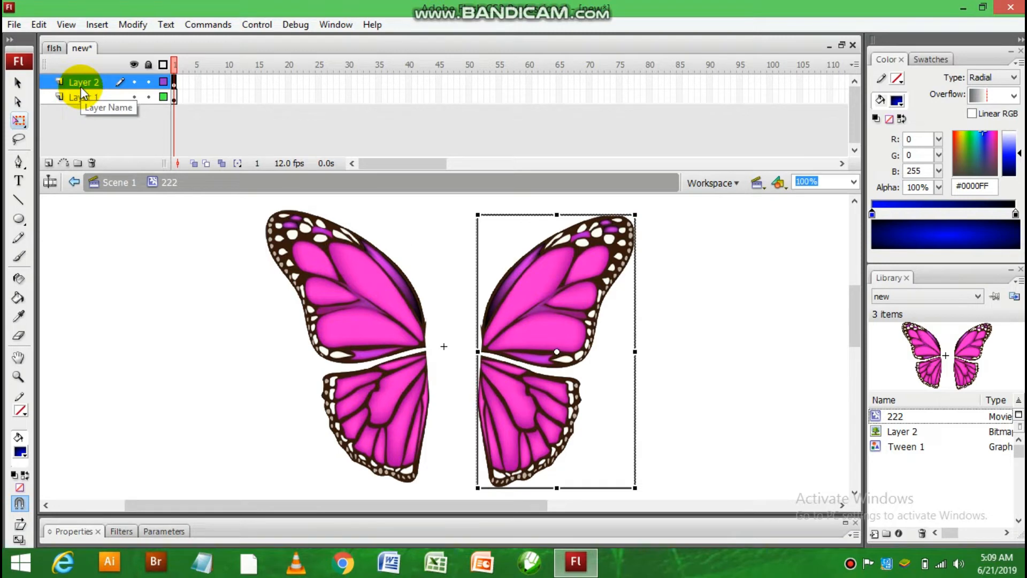
pyautogui.rightClick(80, 86)
pyautogui.click(139, 151)
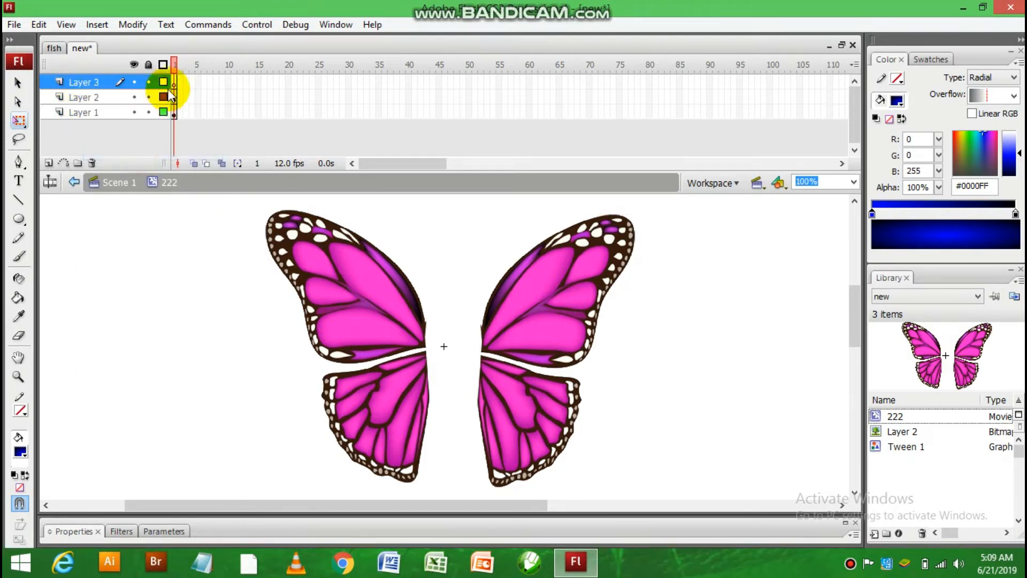
# - Copy the butterfly body from the fish document into Layer 3 of symbol 222 and place it between the two wings
pyautogui.click(54, 49)
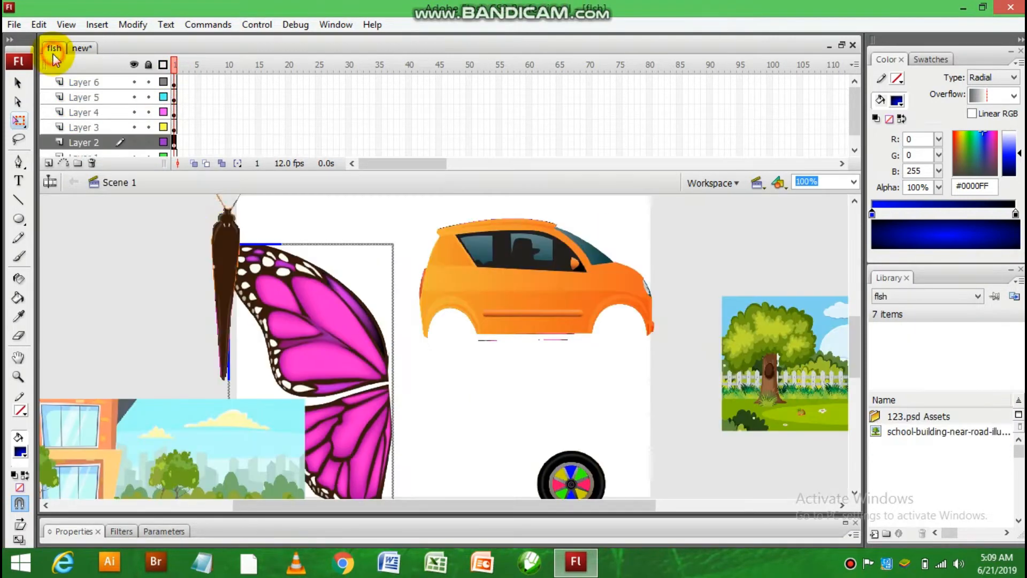
pyautogui.click(222, 224)
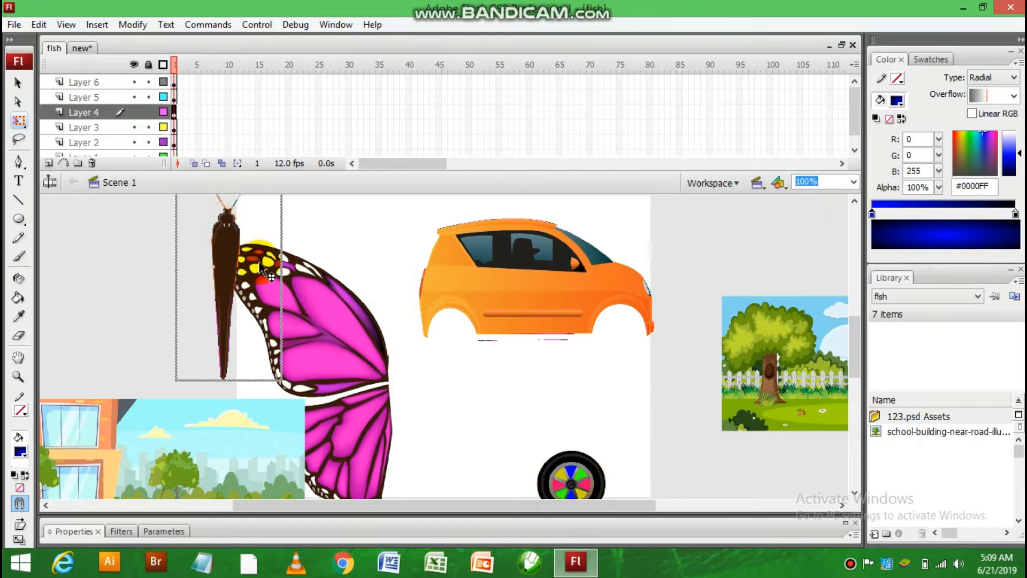
pyautogui.click(188, 132)
pyautogui.click(83, 48)
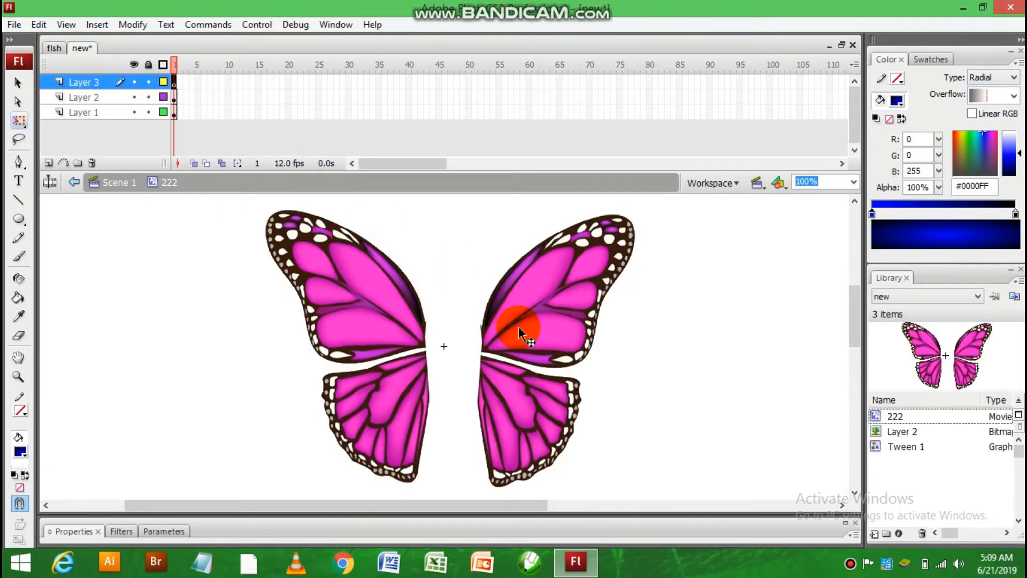
pyautogui.hotkey('ctrl', 'v')
pyautogui.moveTo(448, 327); pyautogui.dragTo(448, 315)
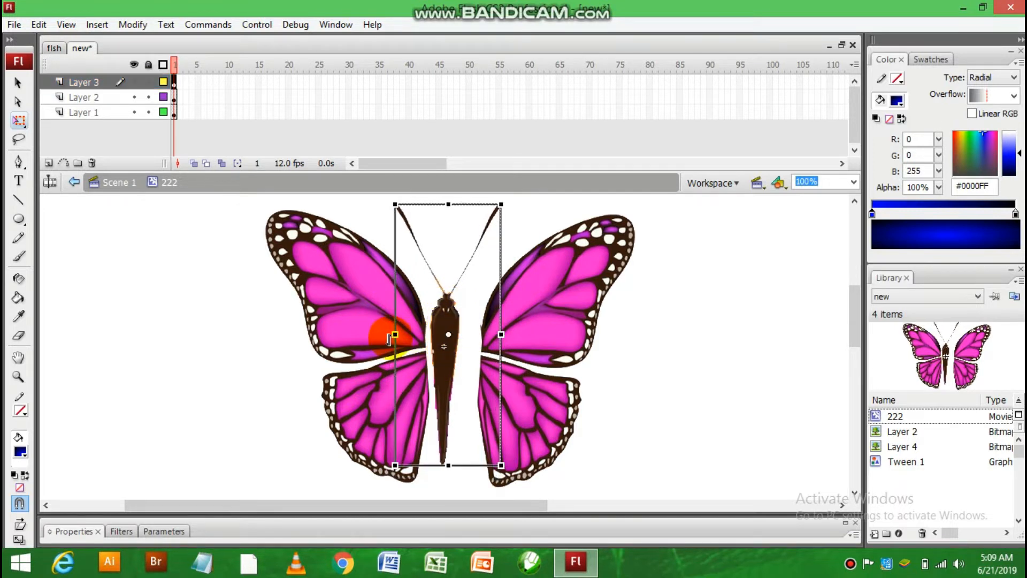
# - Move the two wings in symbol 222 inward so that both meet the sides of the butterfly body
pyautogui.click(347, 316)
pyautogui.moveTo(351, 316); pyautogui.dragTo(352, 315)
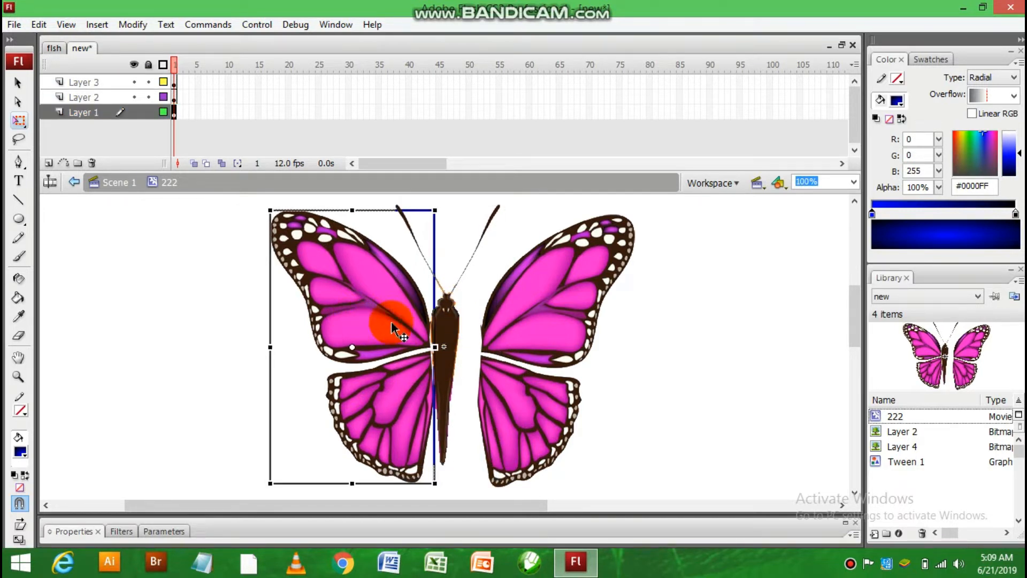
pyautogui.moveTo(539, 337); pyautogui.dragTo(516, 339)
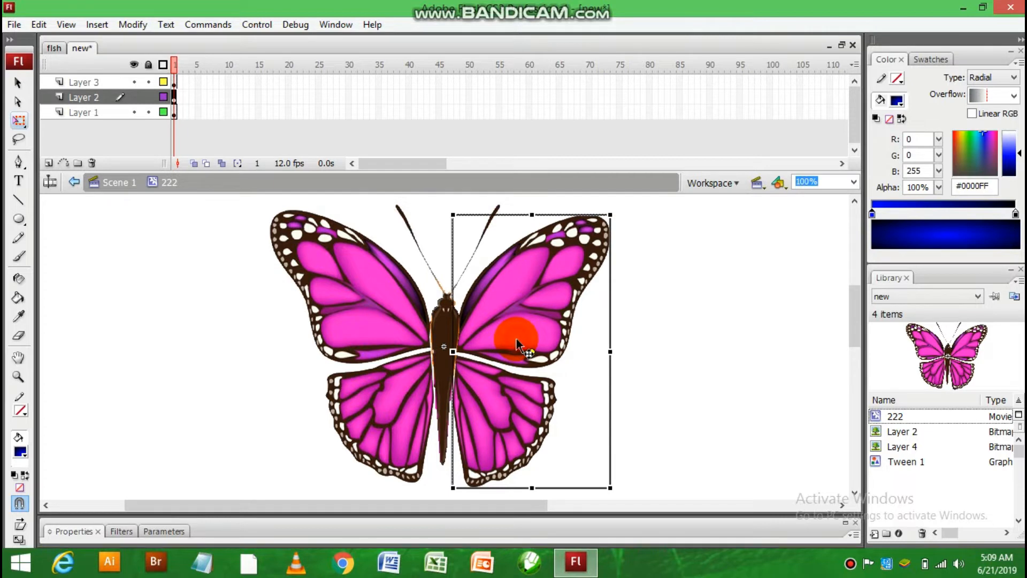
pyautogui.click(676, 339)
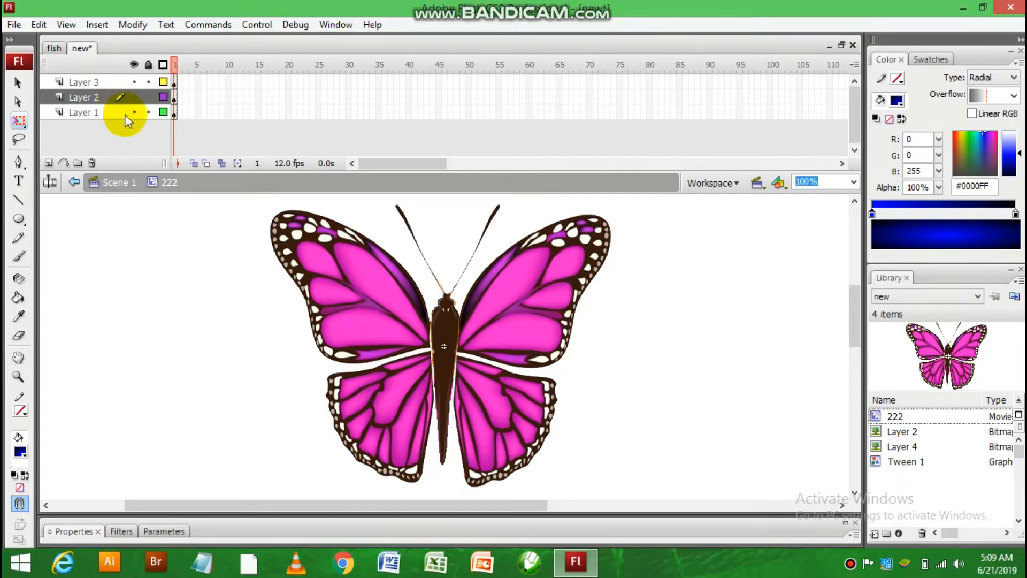
# - Create a motion tween on Layer 3's first frame and insert a keyframe at frame 10 for the body
pyautogui.click(83, 84)
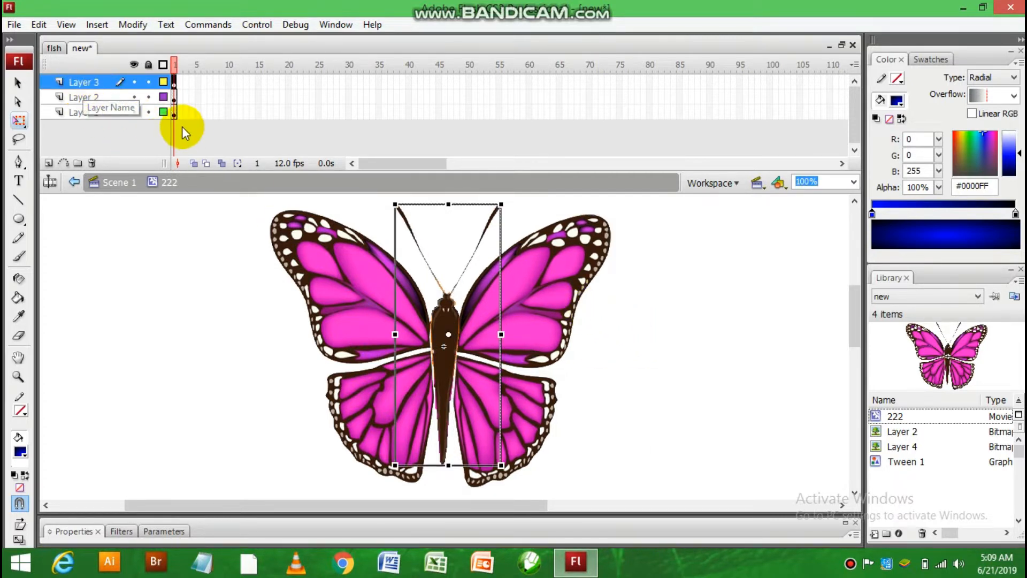
pyautogui.rightClick(175, 81)
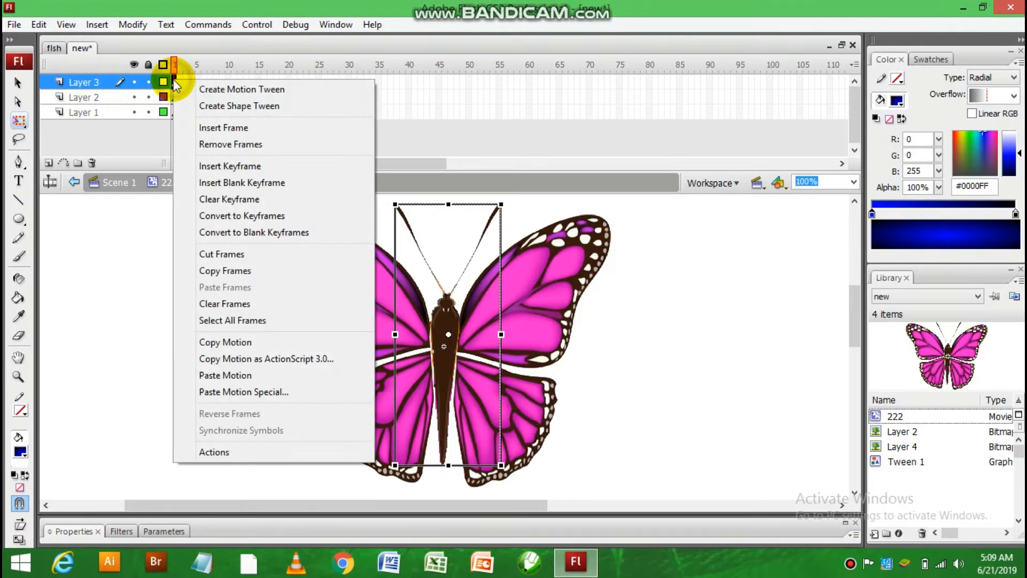
pyautogui.click(219, 91)
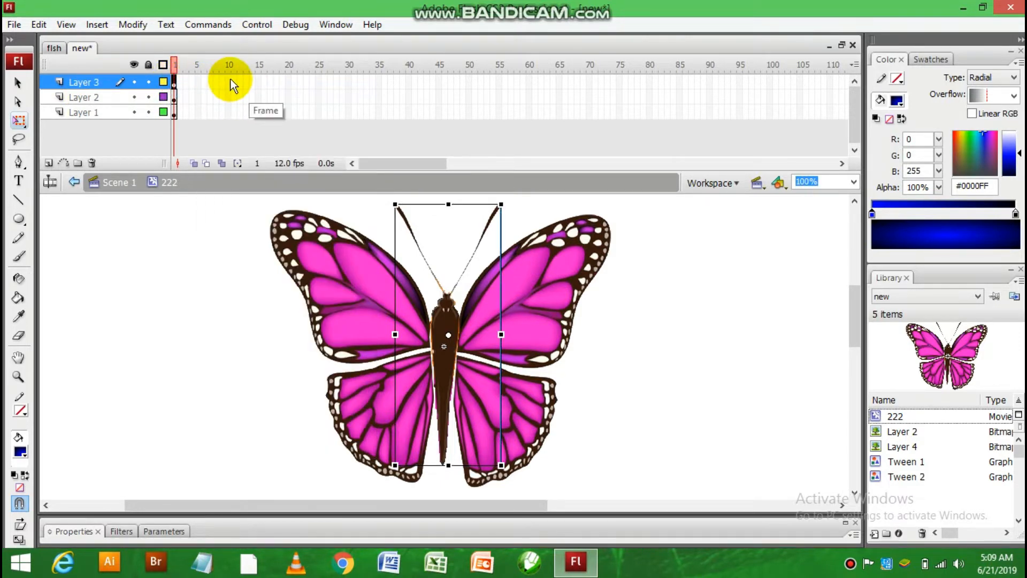
pyautogui.rightClick(230, 82)
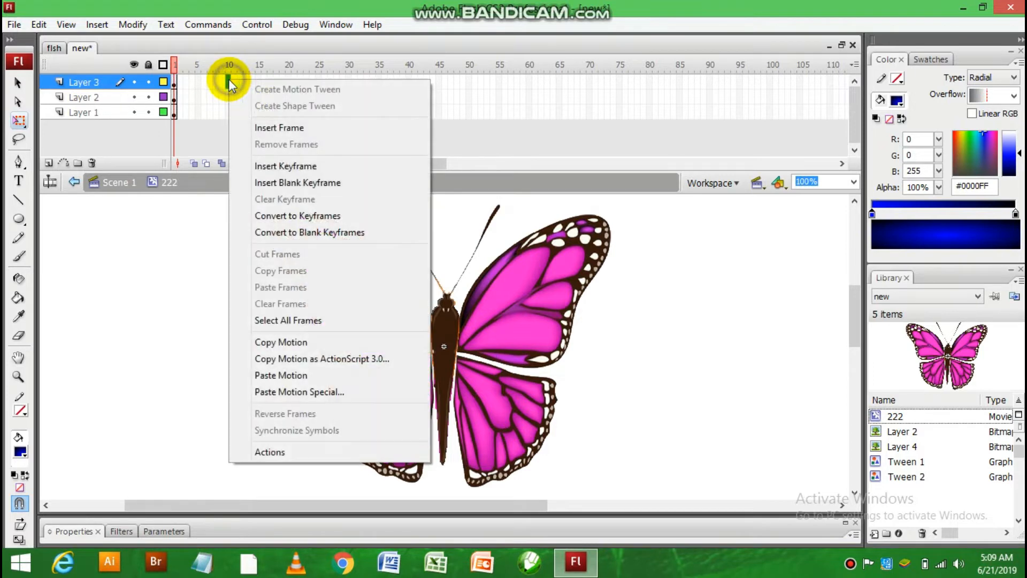
pyautogui.click(287, 171)
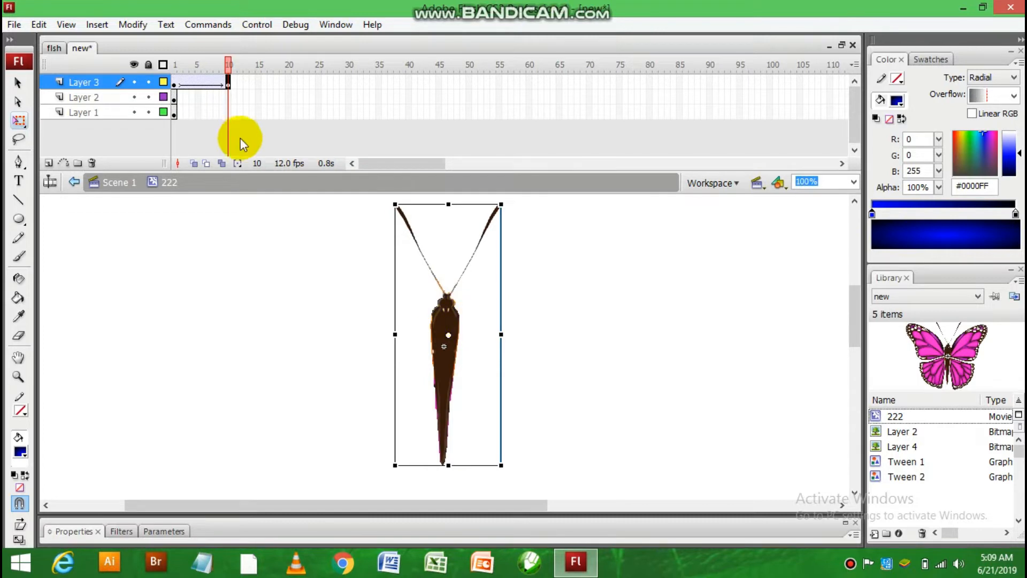
# - Create a motion tween on Layer 2's first frame and insert a keyframe at frame 10 for its wing
pyautogui.click(174, 97)
pyautogui.rightClick(174, 98)
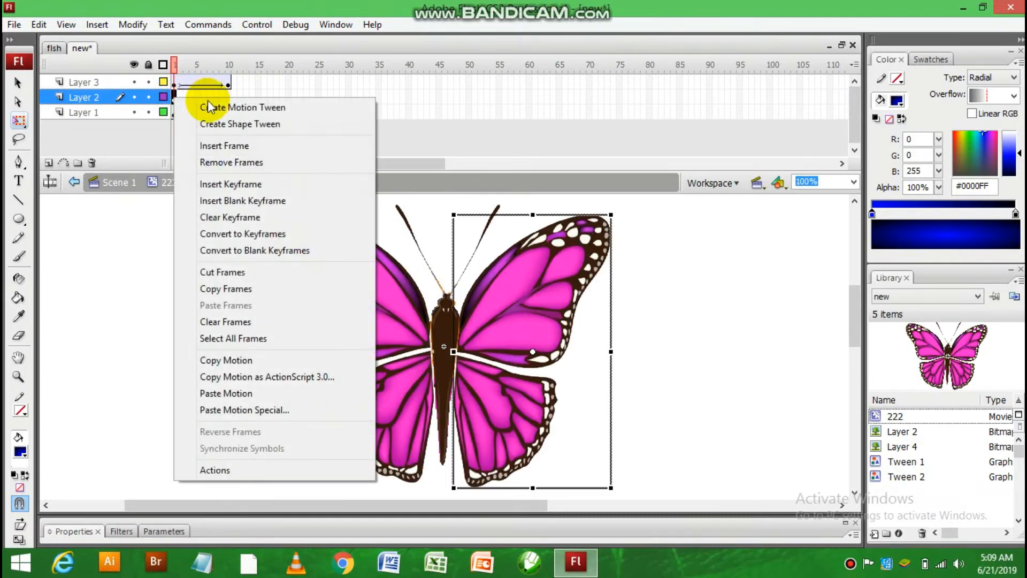
pyautogui.click(211, 107)
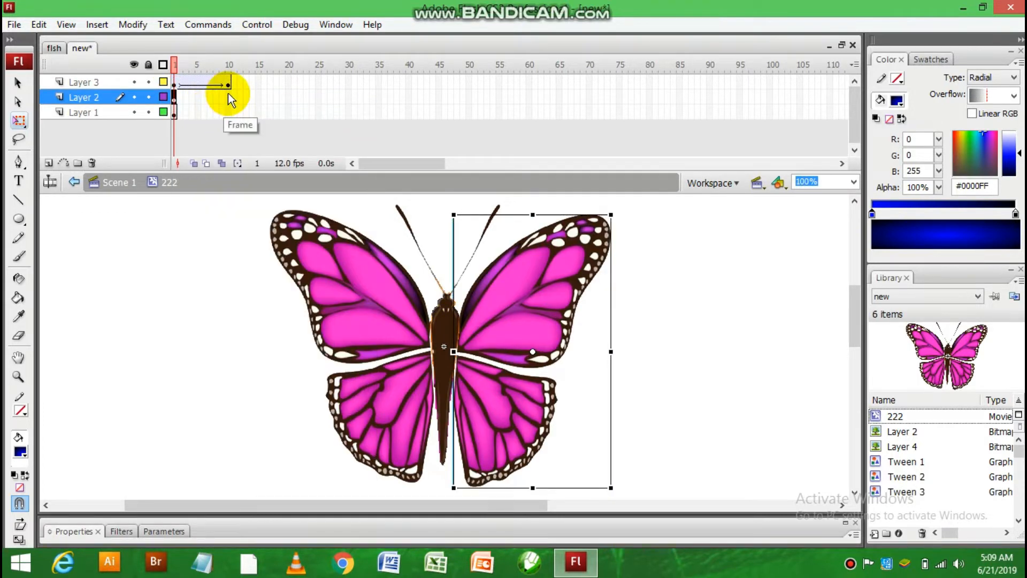
pyautogui.rightClick(227, 93)
pyautogui.click(285, 179)
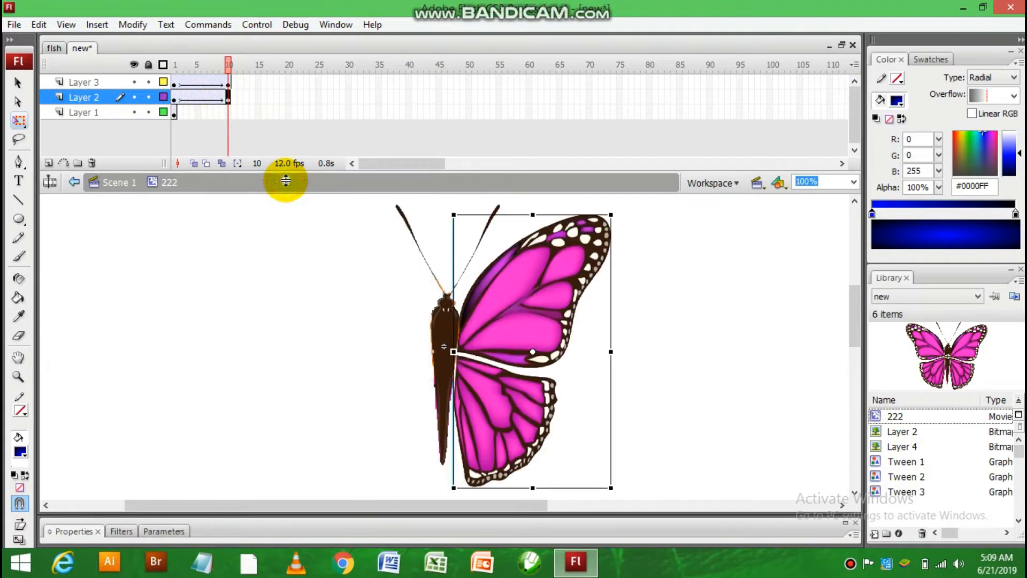
# - Narrow the Layer 2 wing horizontally at frame 10 to look folded, and shift the body slightly so it sits beside it
pyautogui.moveTo(607, 350); pyautogui.dragTo(423, 306)
pyautogui.click(467, 320)
pyautogui.click(554, 320)
pyautogui.click(521, 304)
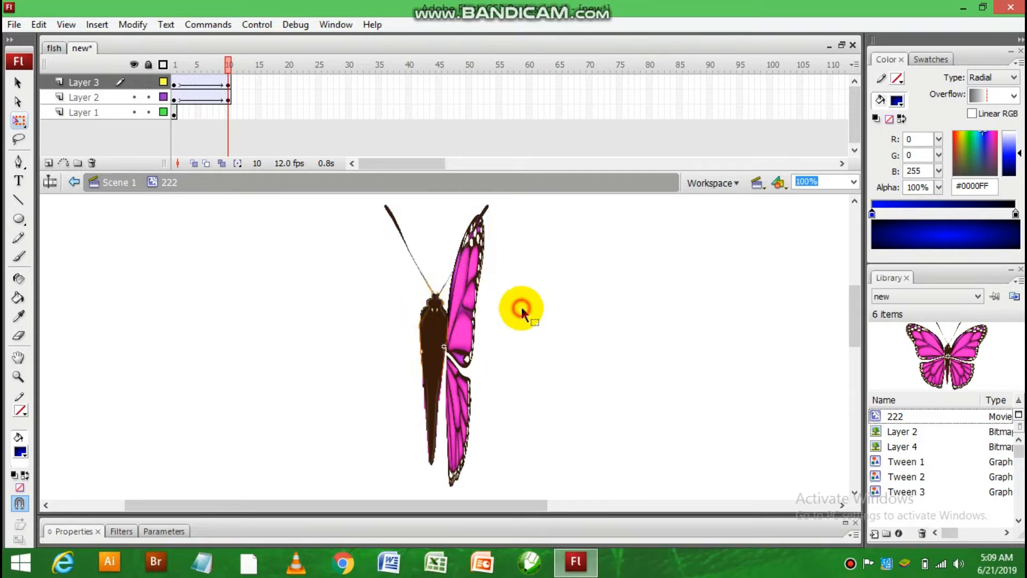
# - Create a motion tween on Layer 1 with a keyframe at frame 10, and narrow its wing there toward the body to match the other wing
pyautogui.click(175, 111)
pyautogui.rightClick(174, 113)
pyautogui.click(204, 123)
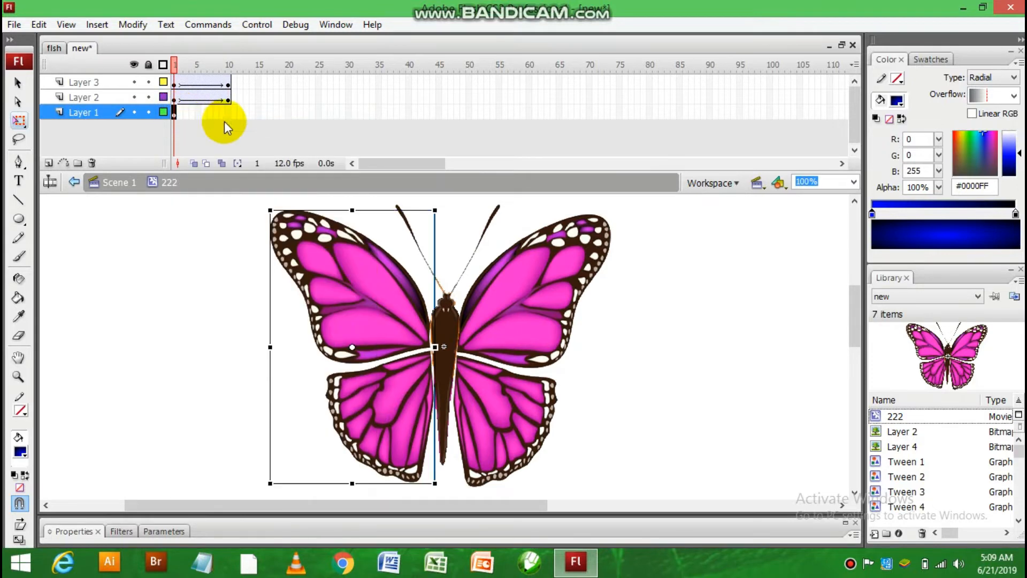
pyautogui.rightClick(228, 113)
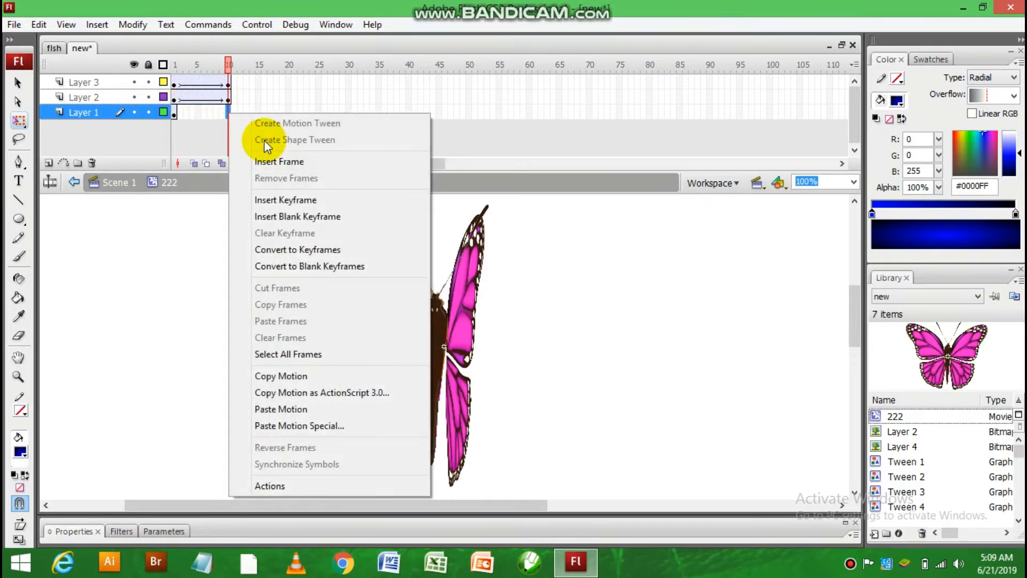
pyautogui.click(288, 200)
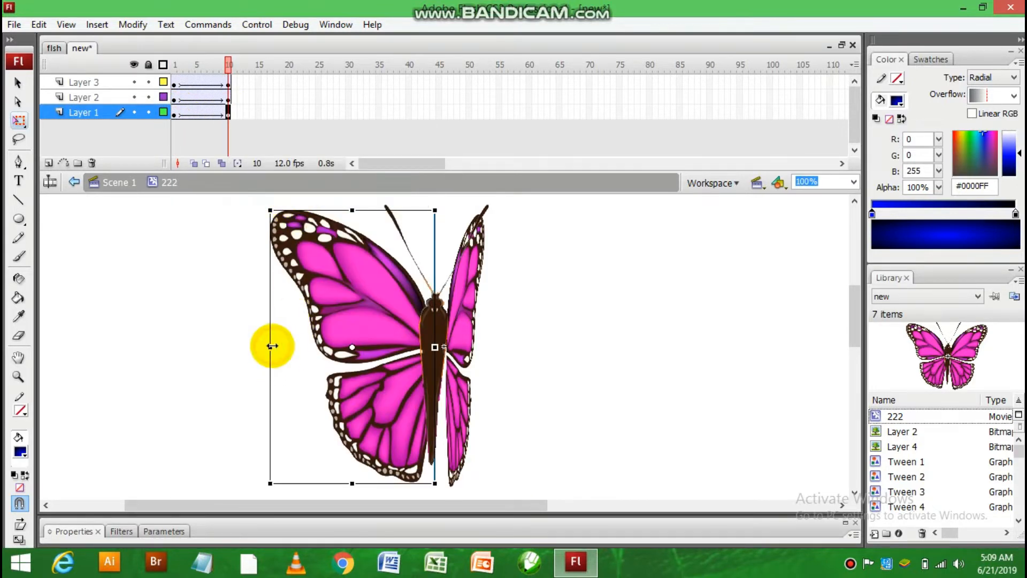
pyautogui.moveTo(271, 346); pyautogui.dragTo(334, 346)
pyautogui.moveTo(353, 309); pyautogui.dragTo(406, 311)
# - Move body Layer 3 below both wing layers in symbol 222 and scrub the timeline to preview the wing flap
pyautogui.click(97, 83)
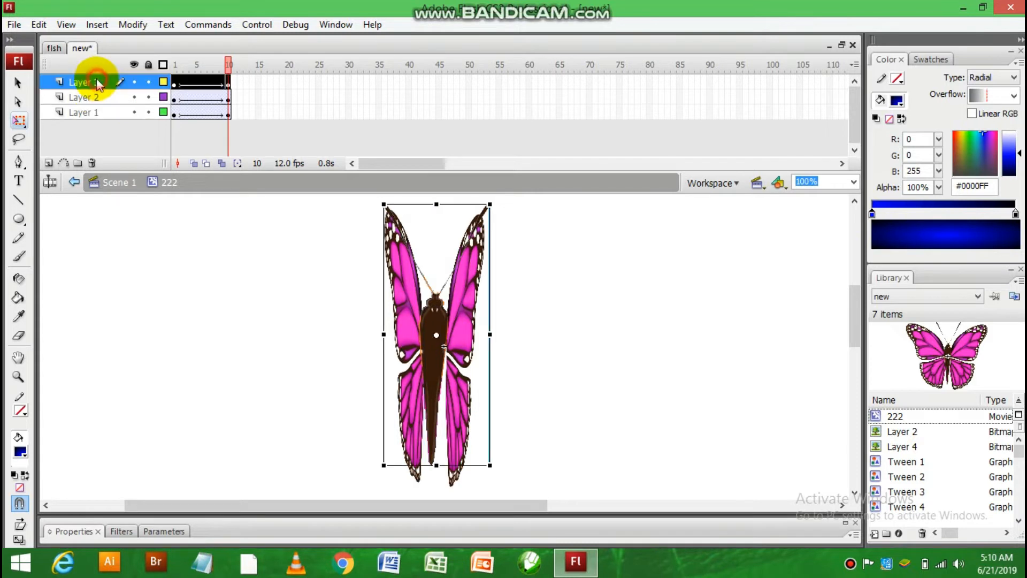
pyautogui.moveTo(97, 83); pyautogui.dragTo(98, 113)
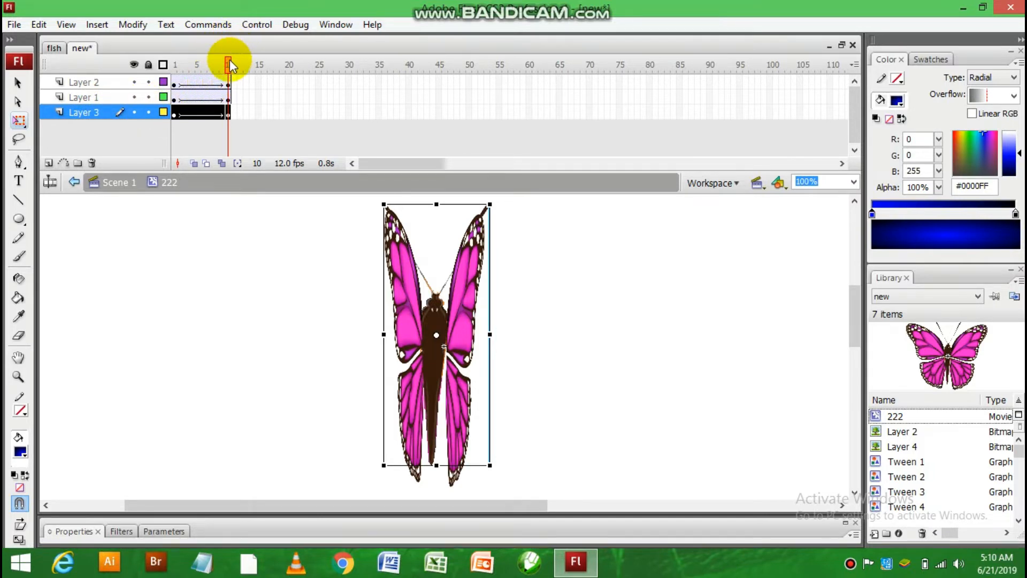
pyautogui.moveTo(229, 60); pyautogui.dragTo(239, 78)
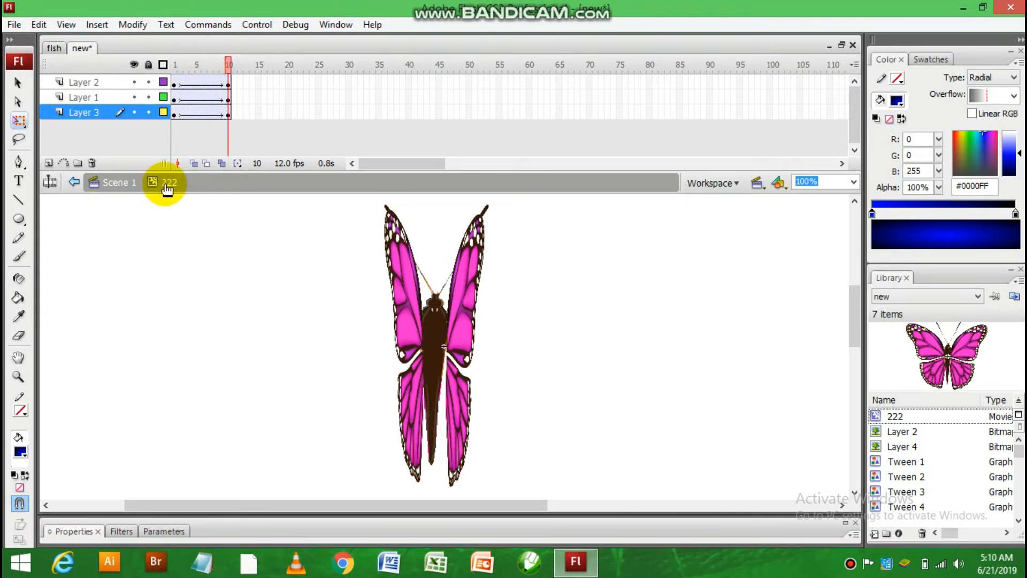
# - Return to Scene 1 and place an instance of the 222 movie clip from the library on the stage
pyautogui.click(107, 186)
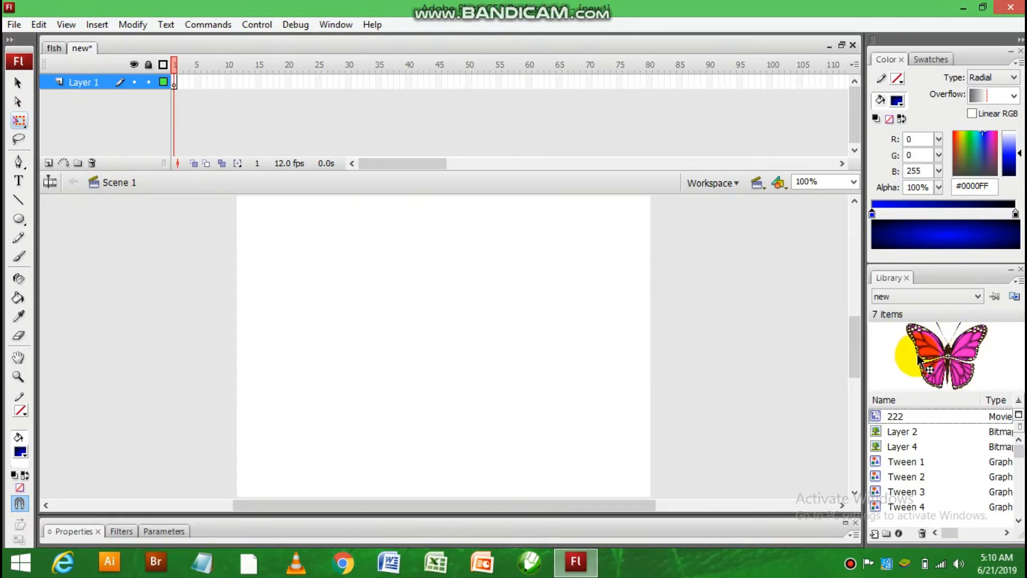
pyautogui.click(346, 26)
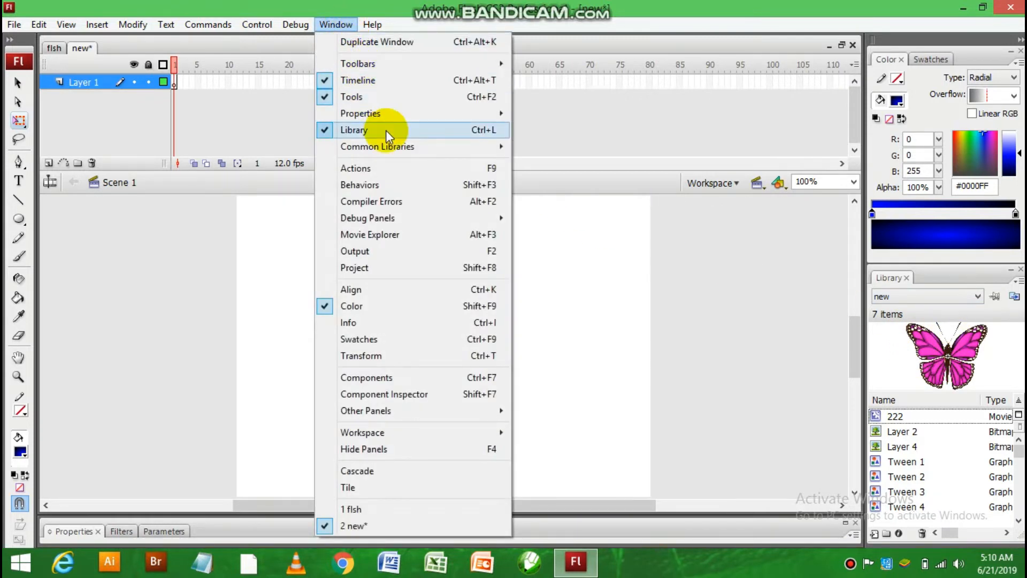
pyautogui.click(729, 339)
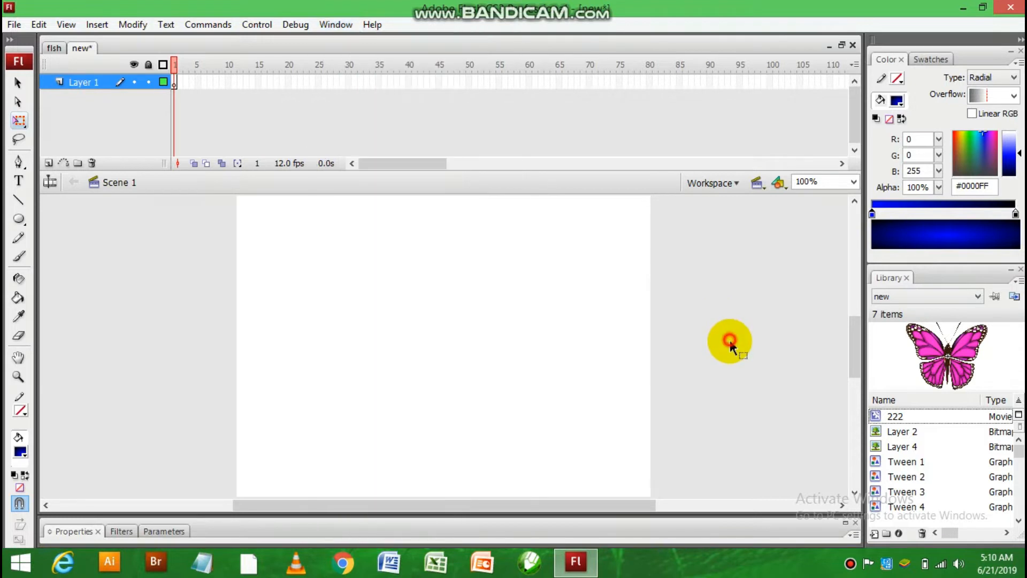
pyautogui.moveTo(917, 372); pyautogui.dragTo(438, 353)
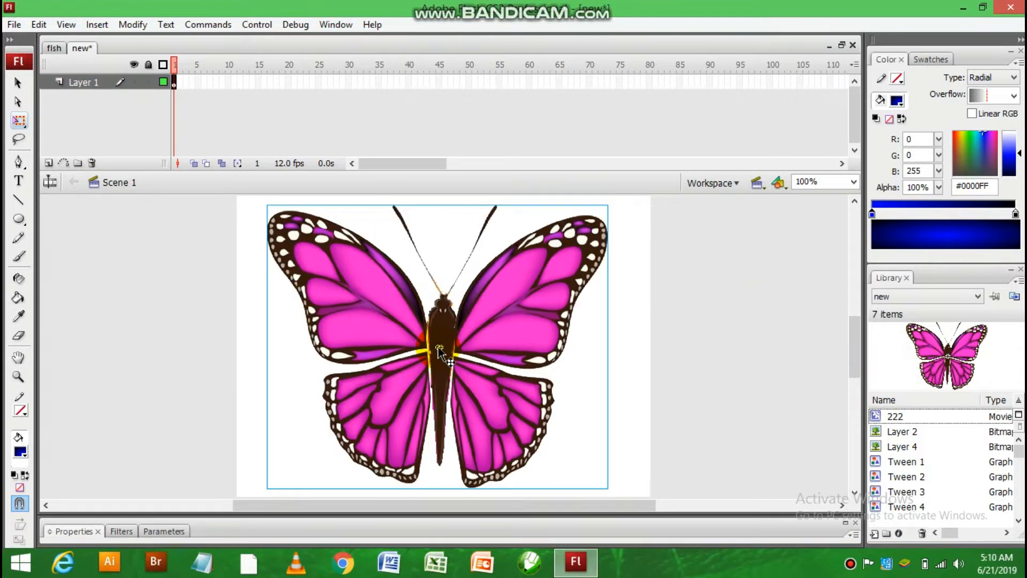
# - Scale the butterfly down in the stage's lower-left area with Free Transform and tilt it clockwise toward the upper right
pyautogui.click(19, 120)
pyautogui.moveTo(607, 205); pyautogui.dragTo(359, 369)
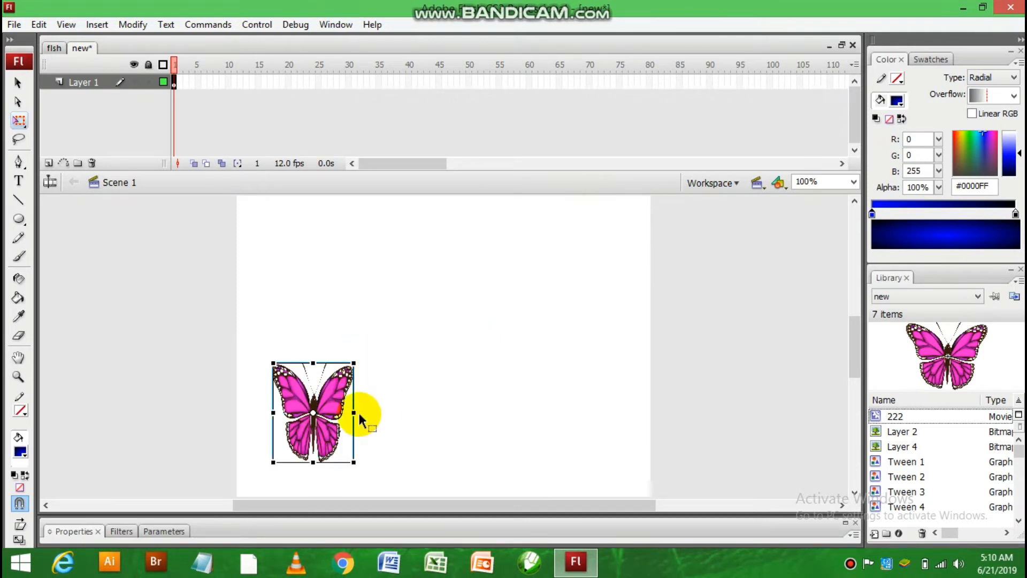
pyautogui.moveTo(355, 413); pyautogui.dragTo(361, 413)
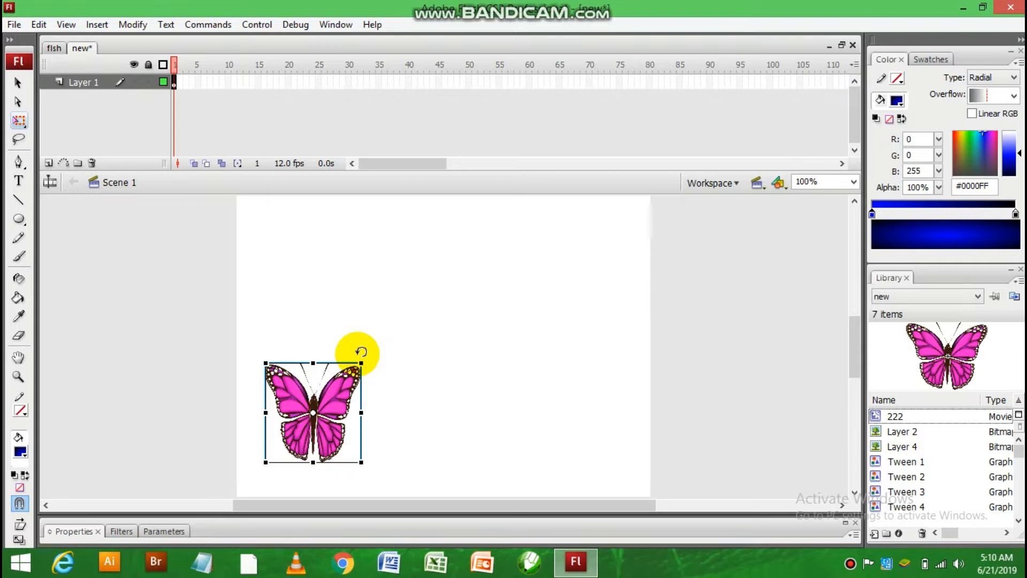
pyautogui.moveTo(361, 351); pyautogui.dragTo(388, 374)
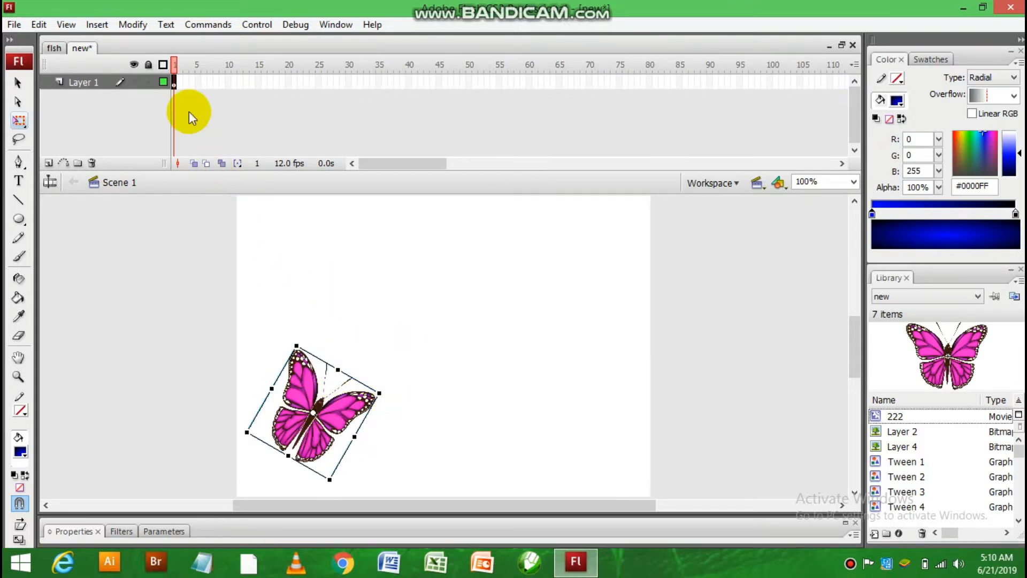
# - Create a motion tween on Scene 1's Layer 1, insert a keyframe at frame 14, and move the butterfly up and to the right
pyautogui.rightClick(174, 79)
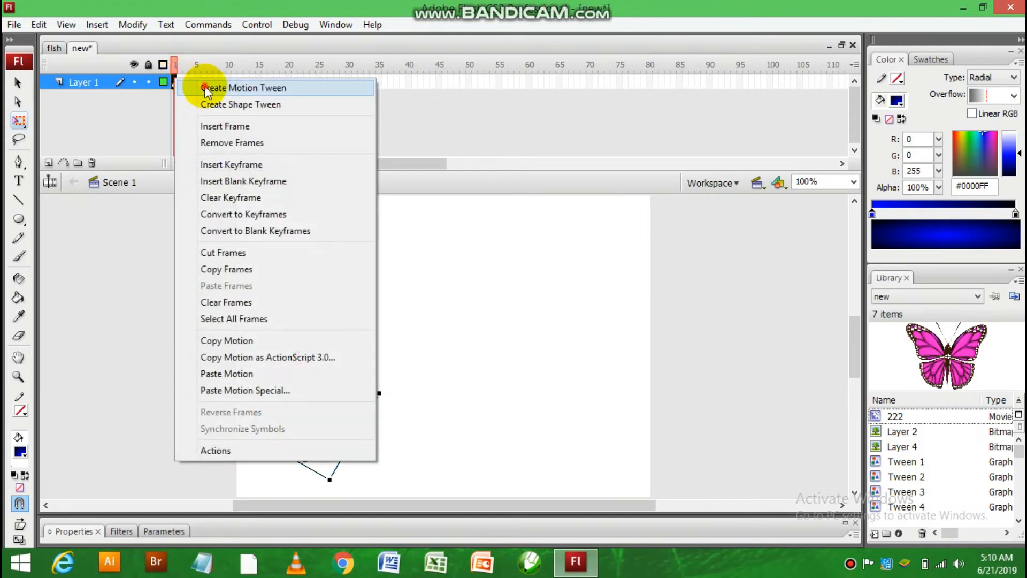
pyautogui.click(205, 88)
pyautogui.rightClick(252, 82)
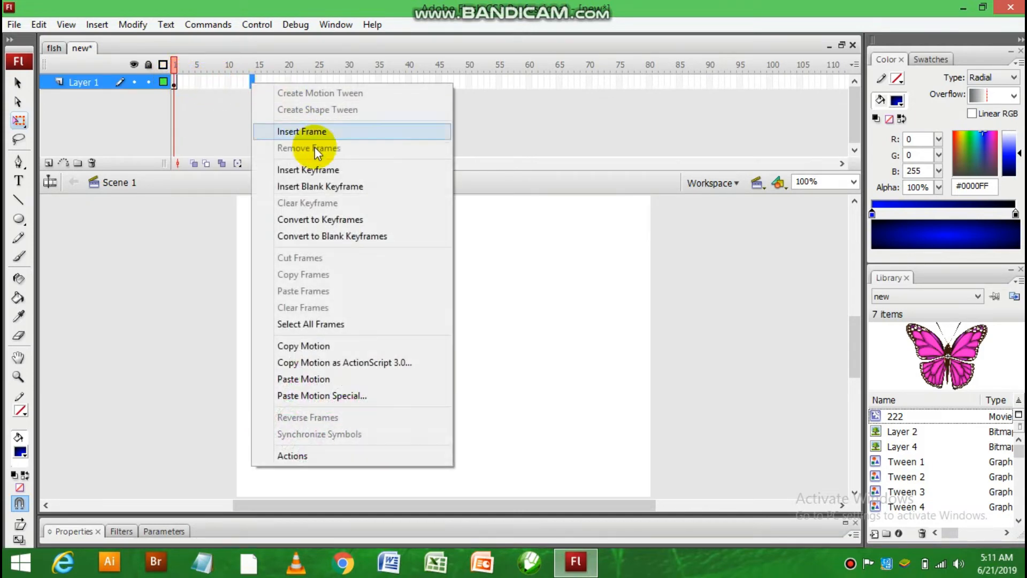
pyautogui.click(328, 168)
pyautogui.moveTo(351, 403); pyautogui.dragTo(407, 290)
# - Insert a keyframe at frame 25 of Layer 1, moving the butterfly farther right and rotating it clockwise
pyautogui.rightClick(313, 85)
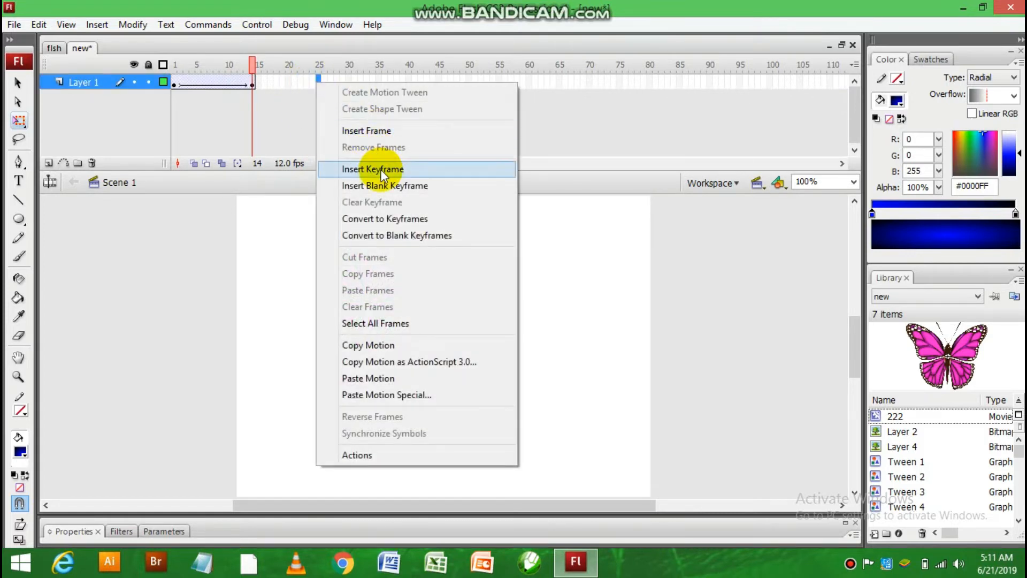
pyautogui.click(422, 169)
pyautogui.moveTo(444, 267); pyautogui.dragTo(494, 297)
# - Insert a keyframe at frame 40 of Layer 1, move the butterfly to the stage's lower-right area, and rotate it to face down and right
pyautogui.rightClick(408, 85)
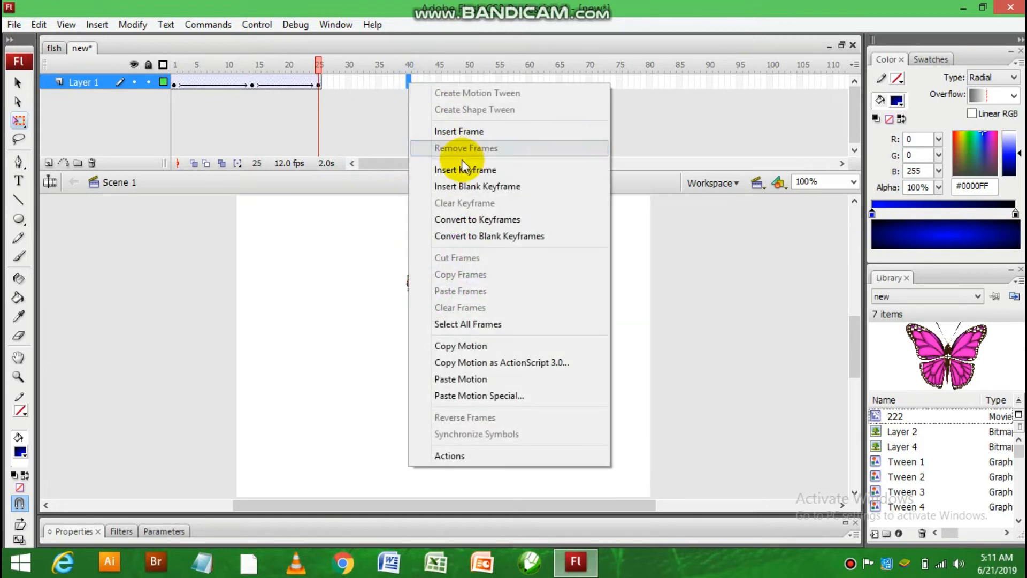
pyautogui.click(465, 168)
pyautogui.click(469, 244)
pyautogui.moveTo(469, 244); pyautogui.dragTo(560, 251)
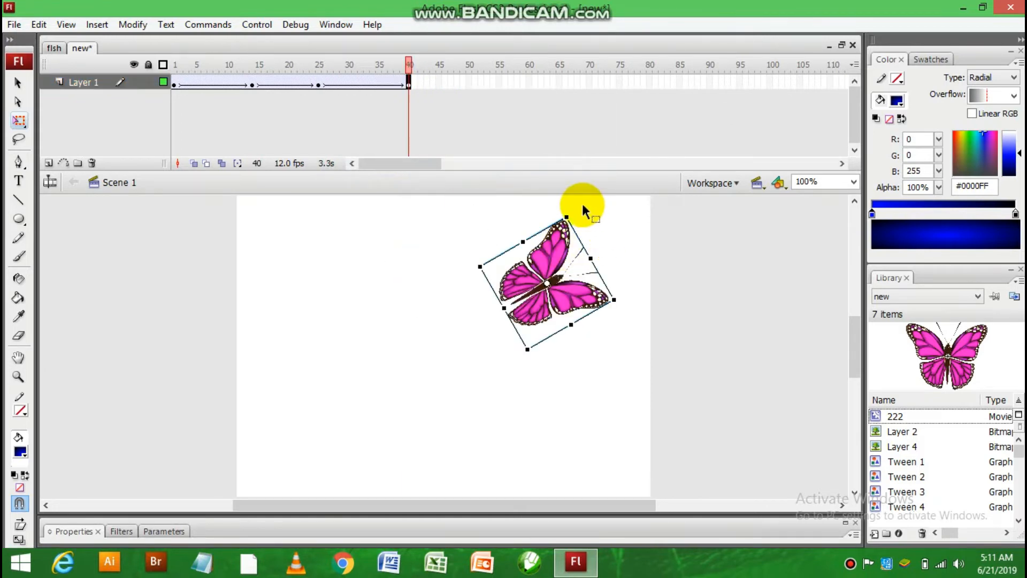
pyautogui.moveTo(573, 207); pyautogui.dragTo(610, 374)
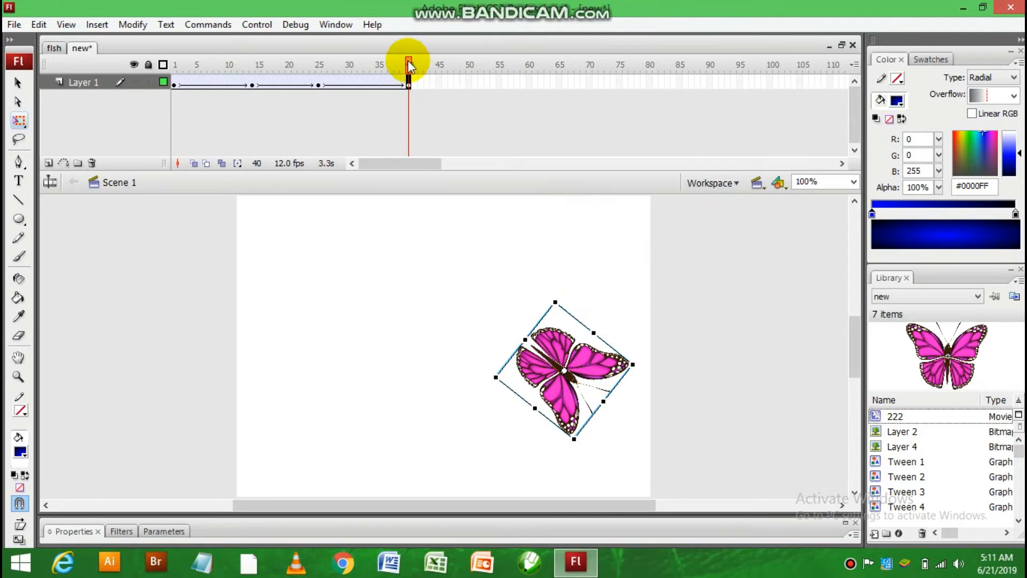
# - Scrub the timeline back to frame 1, test the movie to watch the butterfly's flight, and close the preview
pyautogui.moveTo(409, 65); pyautogui.dragTo(172, 187)
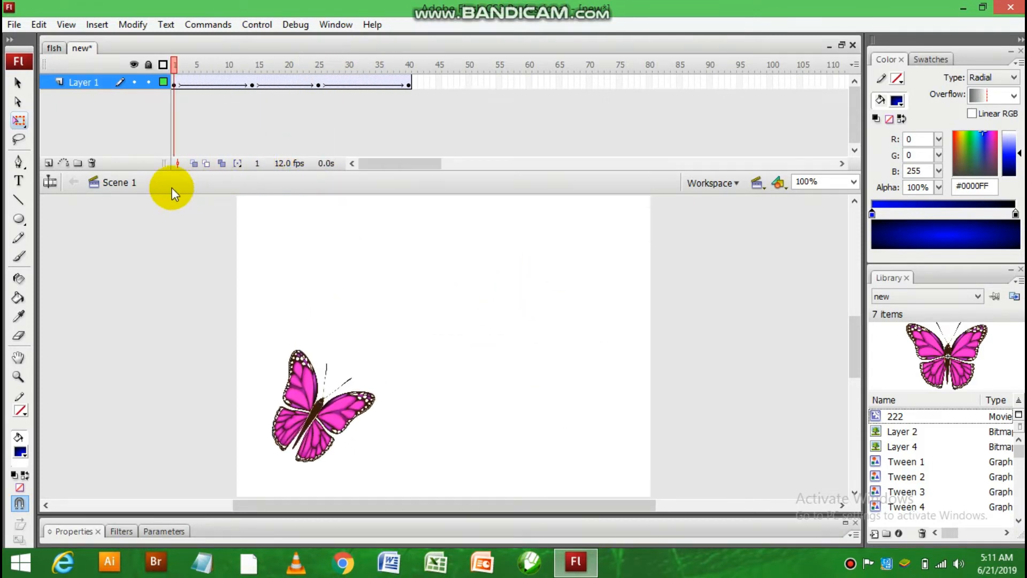
pyautogui.hotkey('ctrl', 'Return')
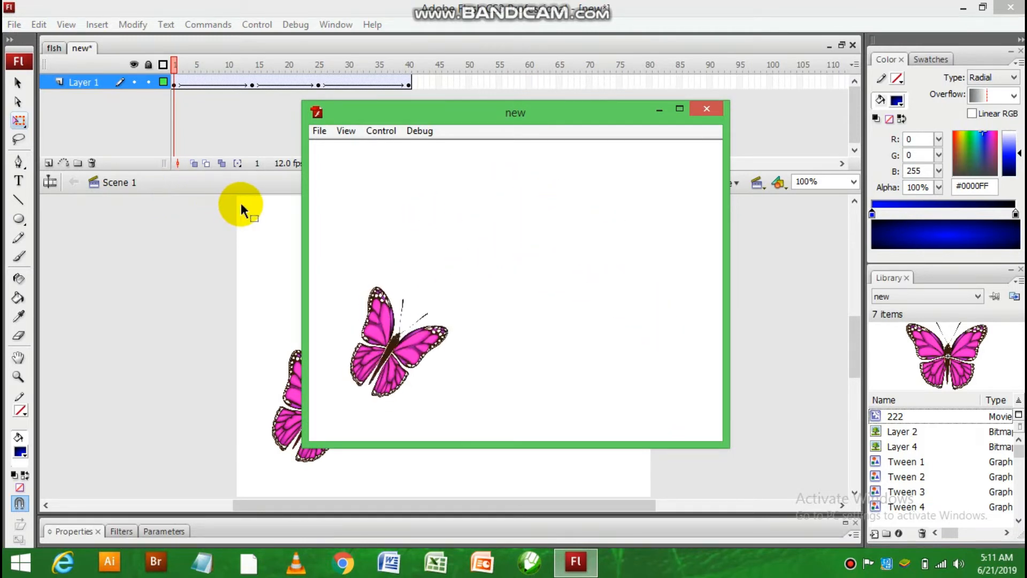
pyautogui.click(716, 107)
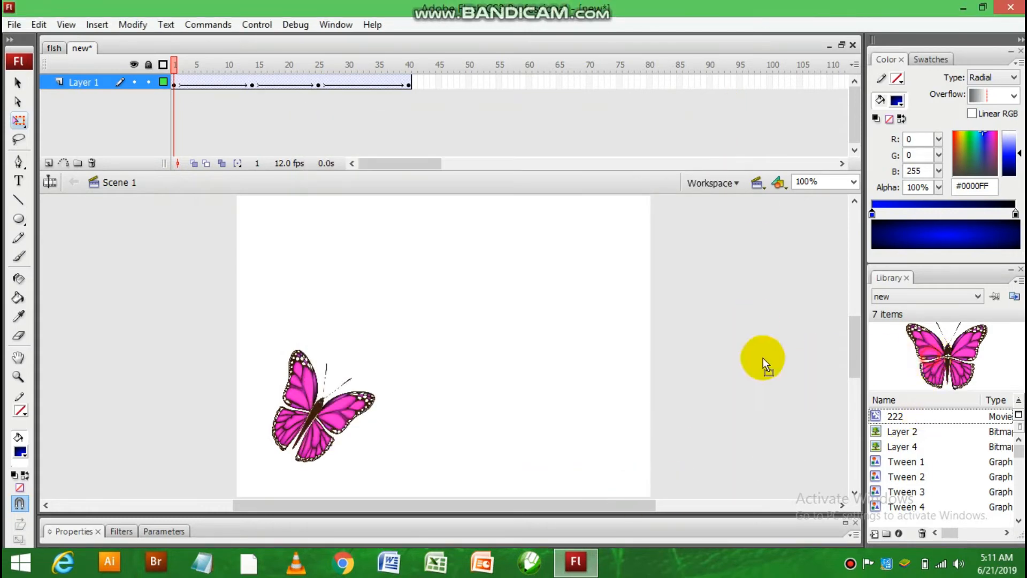
# - Place a second instance of the 222 movie clip on the right half of the stage at frame 1 and scale it down
pyautogui.moveTo(763, 357); pyautogui.dragTo(552, 353)
pyautogui.moveTo(722, 209); pyautogui.dragTo(614, 294)
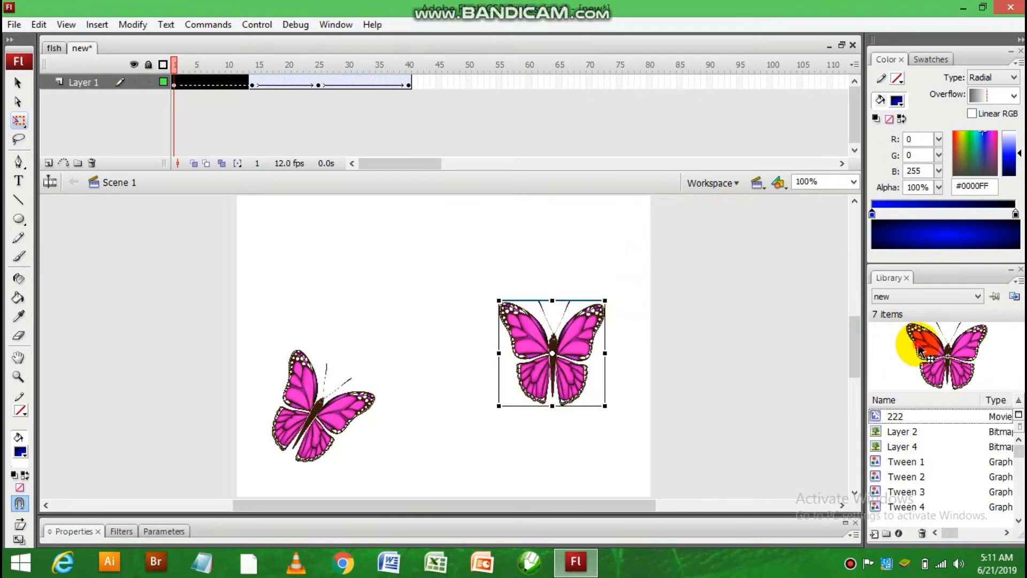
# - Place a third instance of the 222 movie clip near the stage's upper middle and scale it down slightly
pyautogui.moveTo(921, 344); pyautogui.dragTo(382, 353)
pyautogui.moveTo(553, 227); pyautogui.dragTo(430, 318)
pyautogui.moveTo(401, 358); pyautogui.dragTo(434, 307)
pyautogui.click(548, 252)
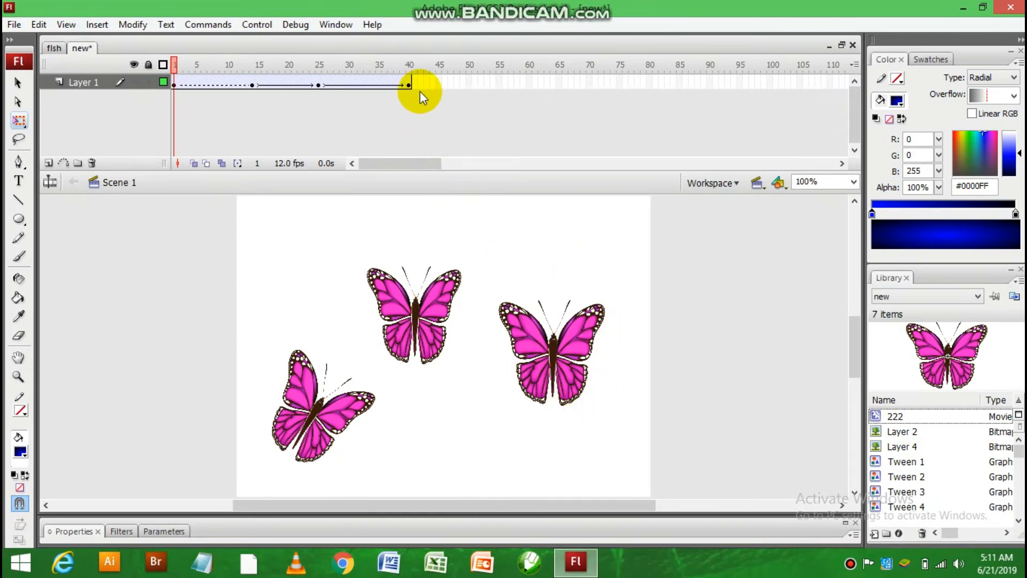
# - Remove all frames of Layer 1 in Scene 1 and insert a fresh empty frame at frame 1
pyautogui.moveTo(420, 90); pyautogui.dragTo(178, 95)
pyautogui.rightClick(180, 90)
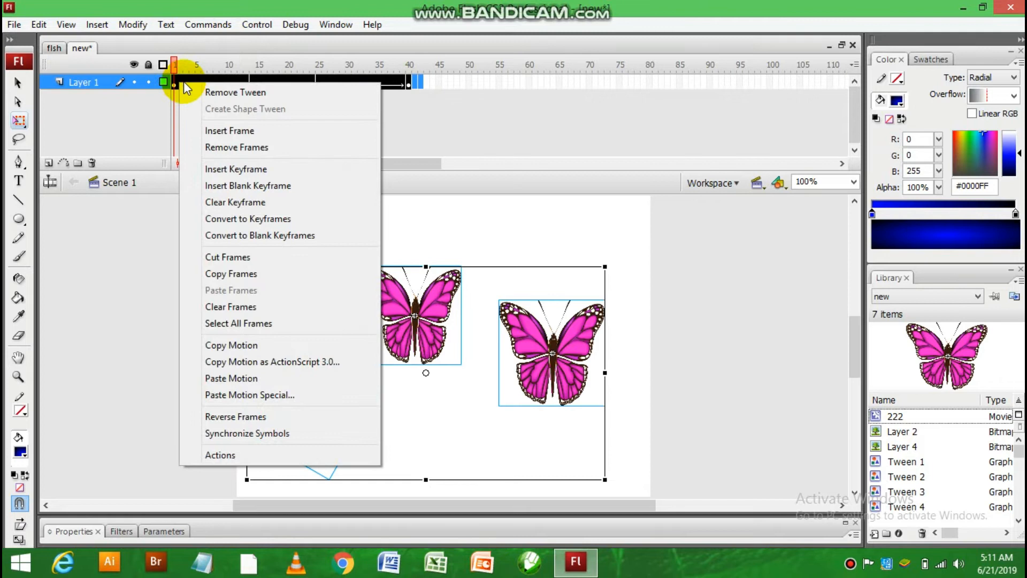
pyautogui.click(229, 149)
pyautogui.rightClick(174, 81)
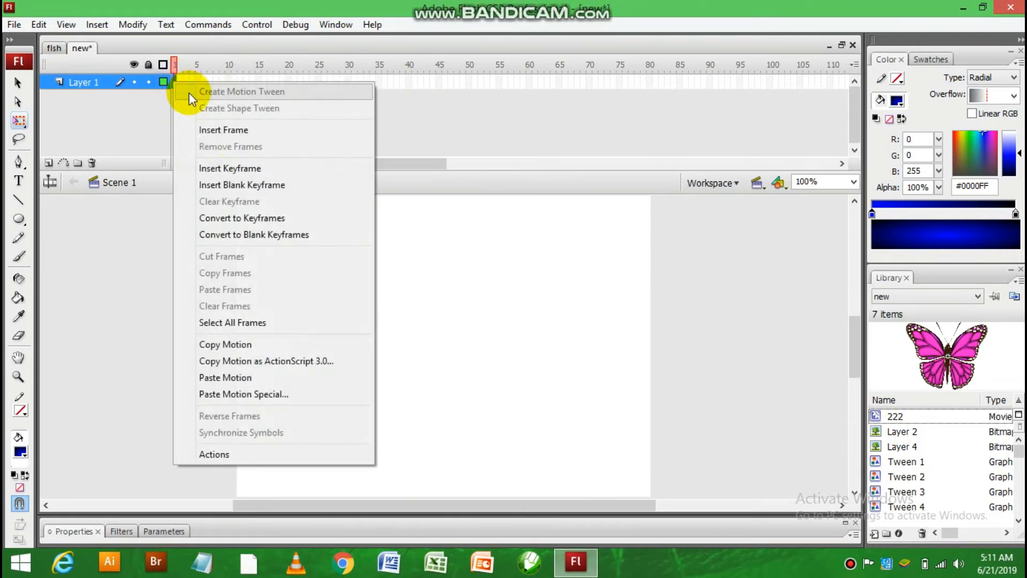
pyautogui.click(207, 132)
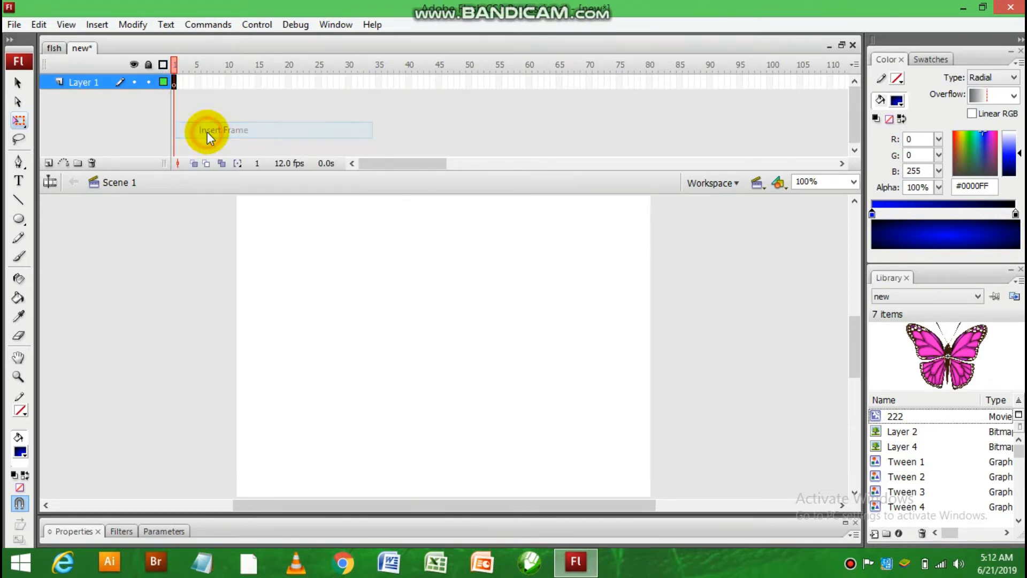
# - Create a new movie clip symbol named 333
pyautogui.click(102, 23)
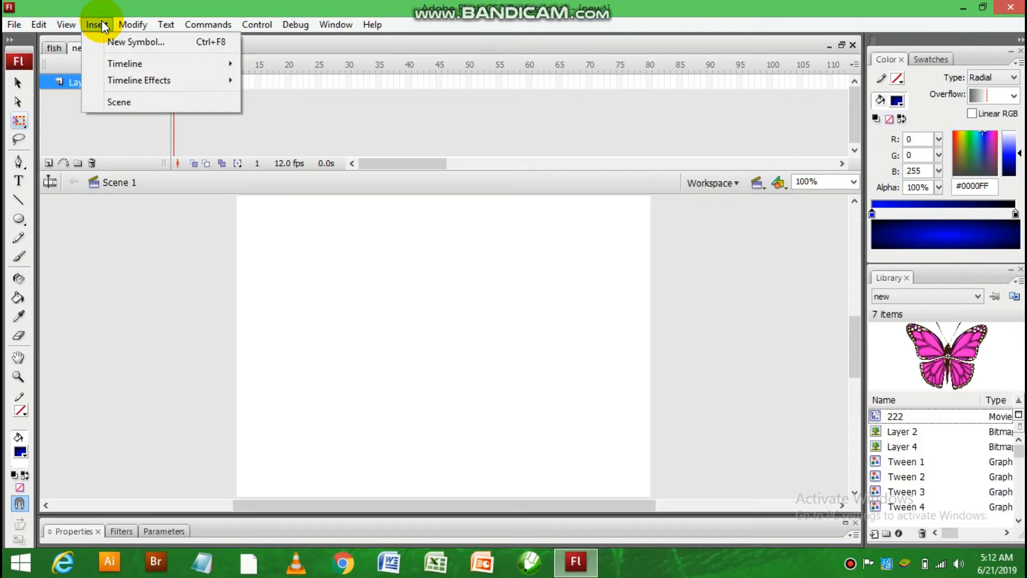
pyautogui.click(118, 40)
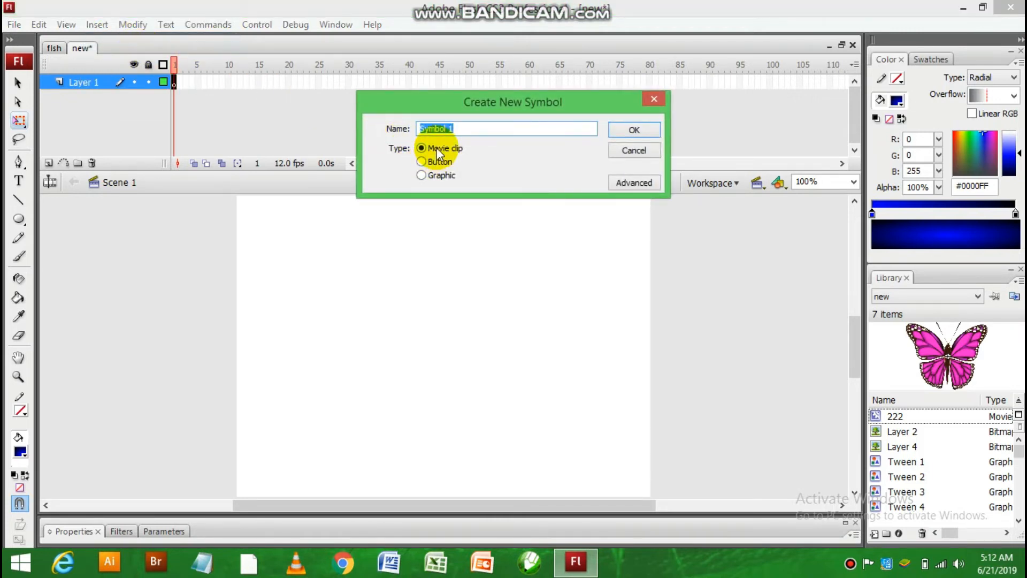
pyautogui.write('333')
pyautogui.click(636, 128)
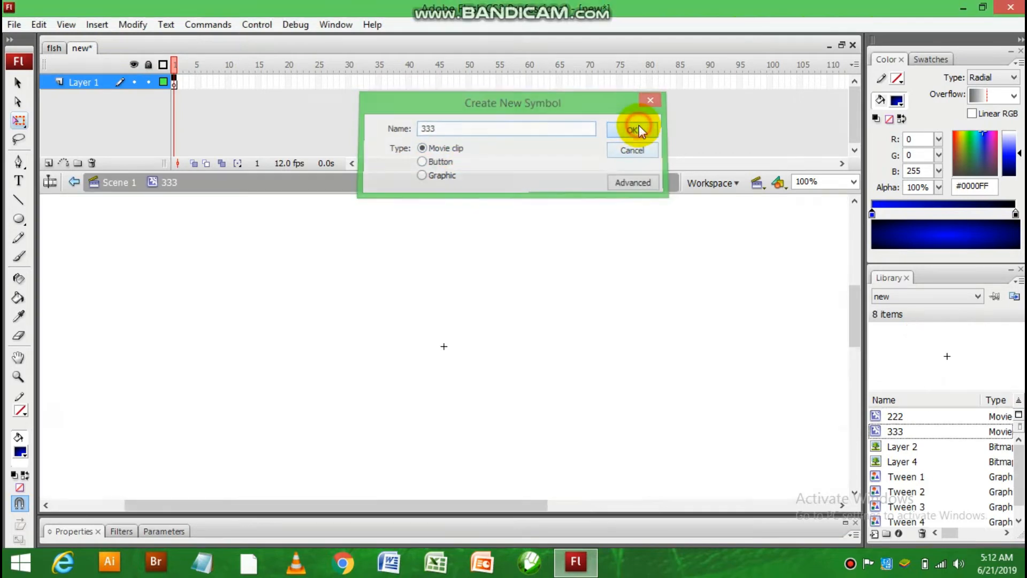
# - Copy the wheel from the fish document and paste it into the 333 movie clip
pyautogui.click(52, 48)
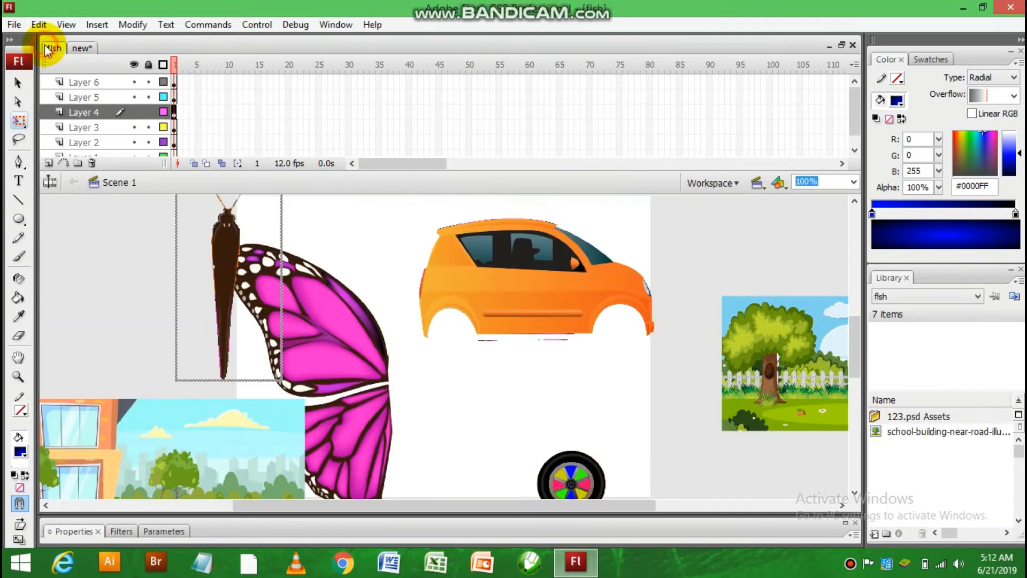
pyautogui.click(583, 495)
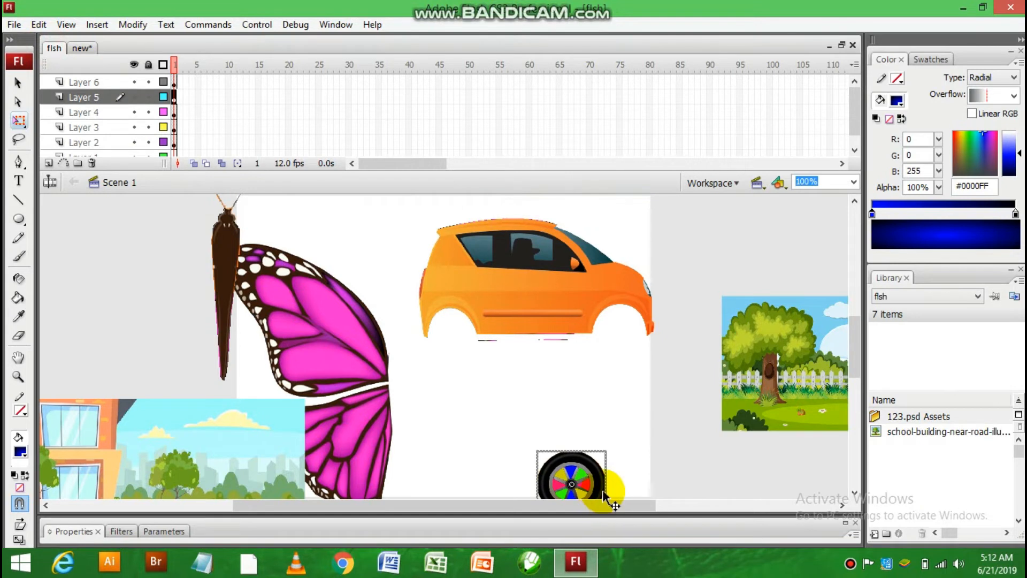
pyautogui.click(89, 48)
pyautogui.hotkey('ctrl', 'v')
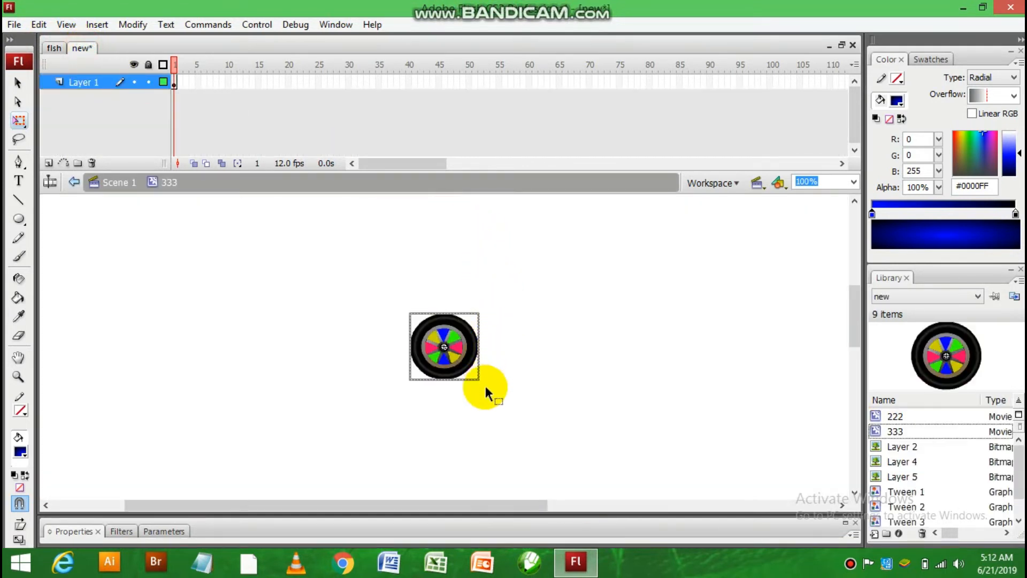
# - Insert keyframes at frames 2 and 3 of the 333 clip, rotating the wheel a bit further clockwise in each
pyautogui.rightClick(179, 83)
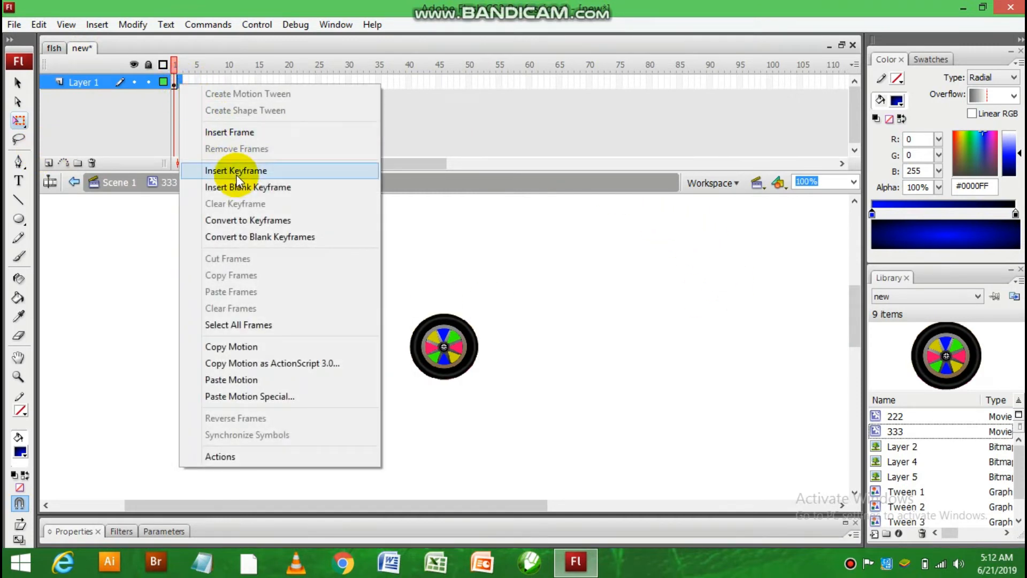
pyautogui.click(237, 172)
pyautogui.click(22, 124)
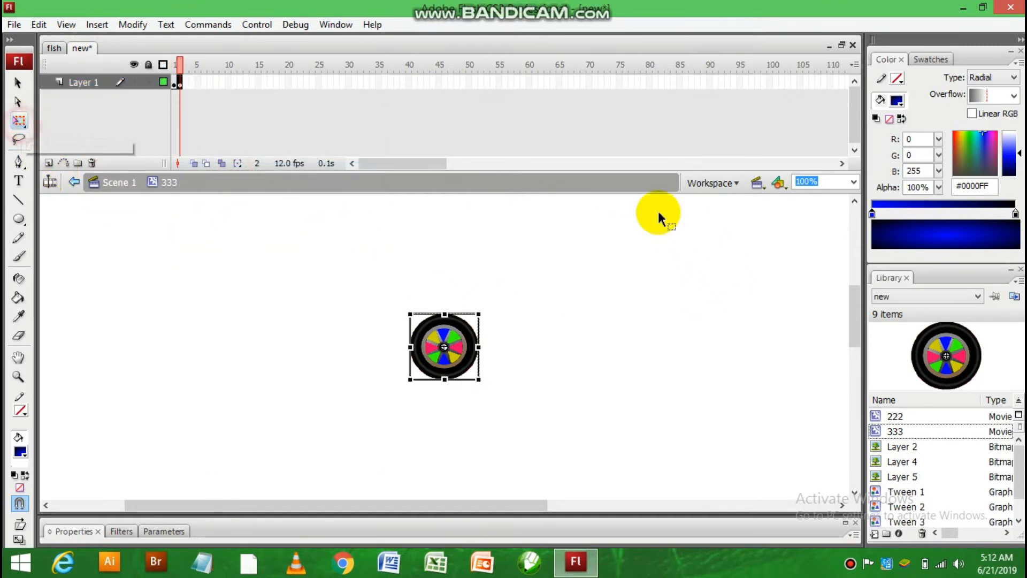
pyautogui.moveTo(477, 307); pyautogui.dragTo(491, 340)
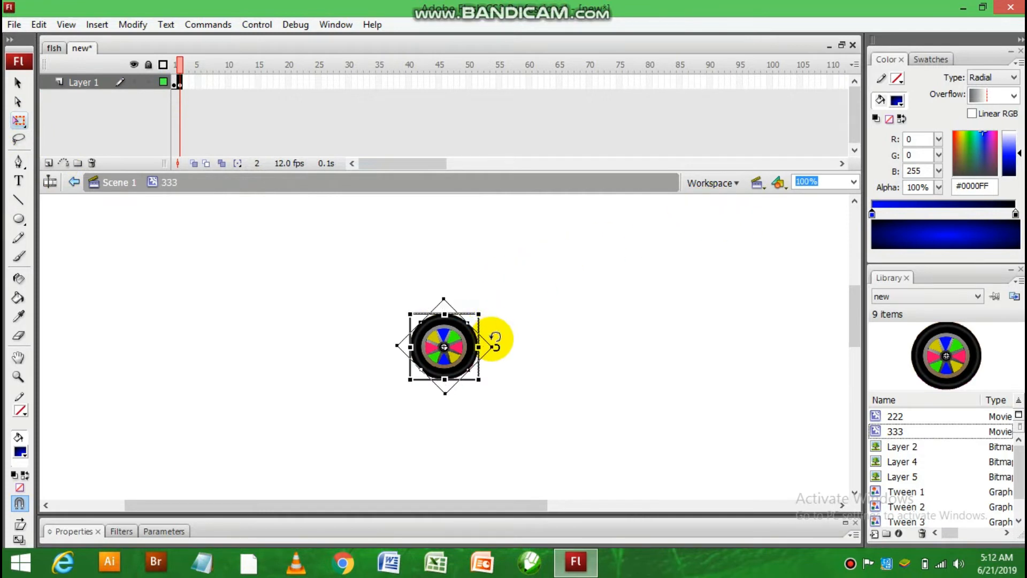
pyautogui.rightClick(186, 83)
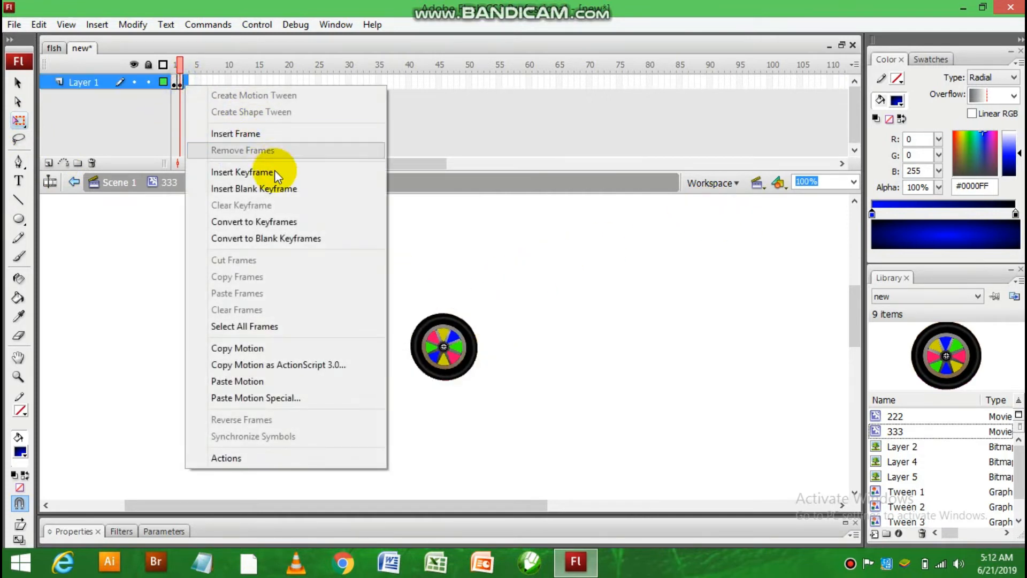
pyautogui.click(270, 170)
pyautogui.moveTo(504, 345); pyautogui.dragTo(476, 391)
# - Insert keyframes at frames 4 and 5 of the 333 clip and rotate the wheel to a new angle in each
pyautogui.rightClick(194, 82)
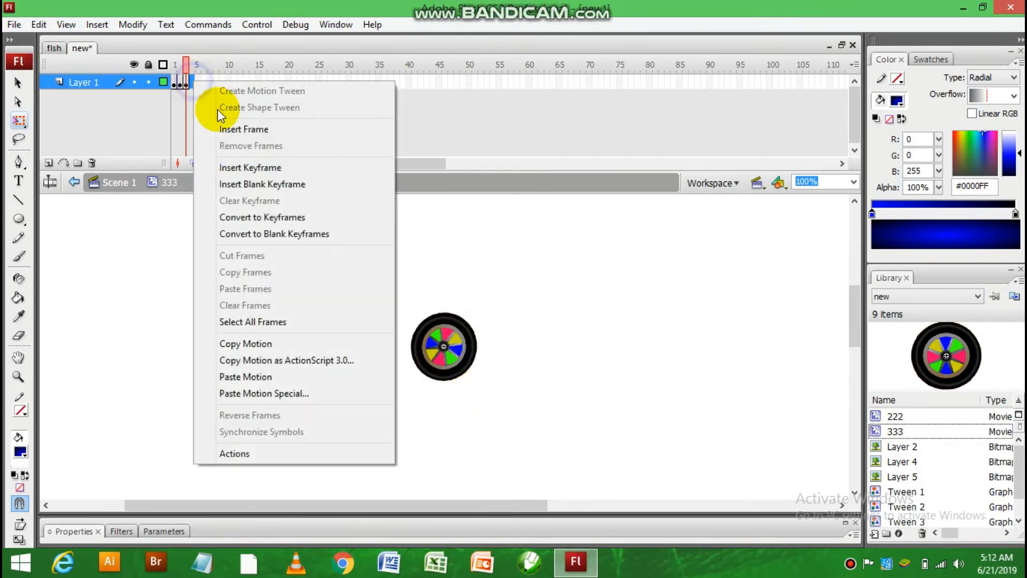
pyautogui.click(242, 162)
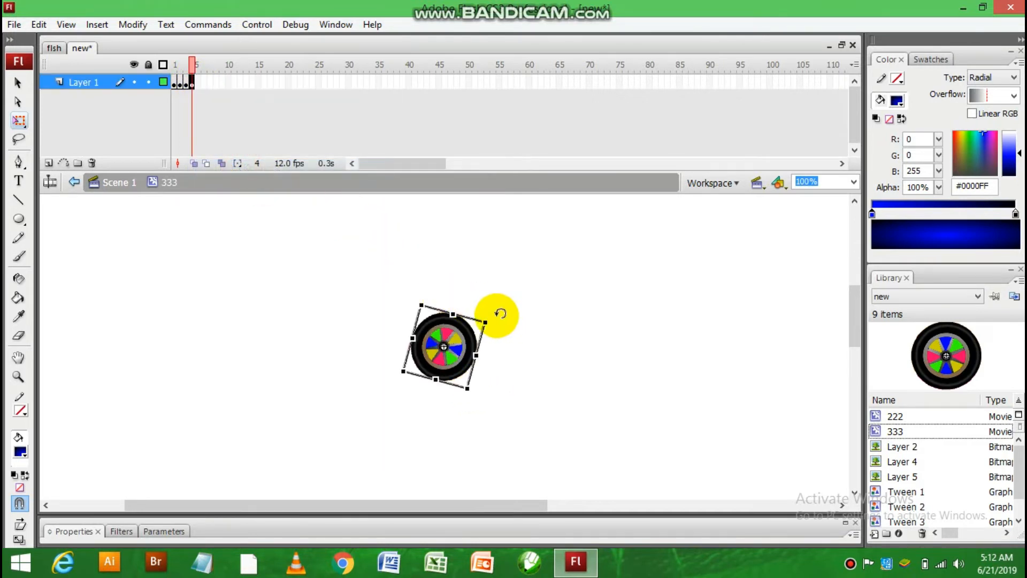
pyautogui.moveTo(495, 312); pyautogui.dragTo(395, 249)
pyautogui.rightClick(197, 82)
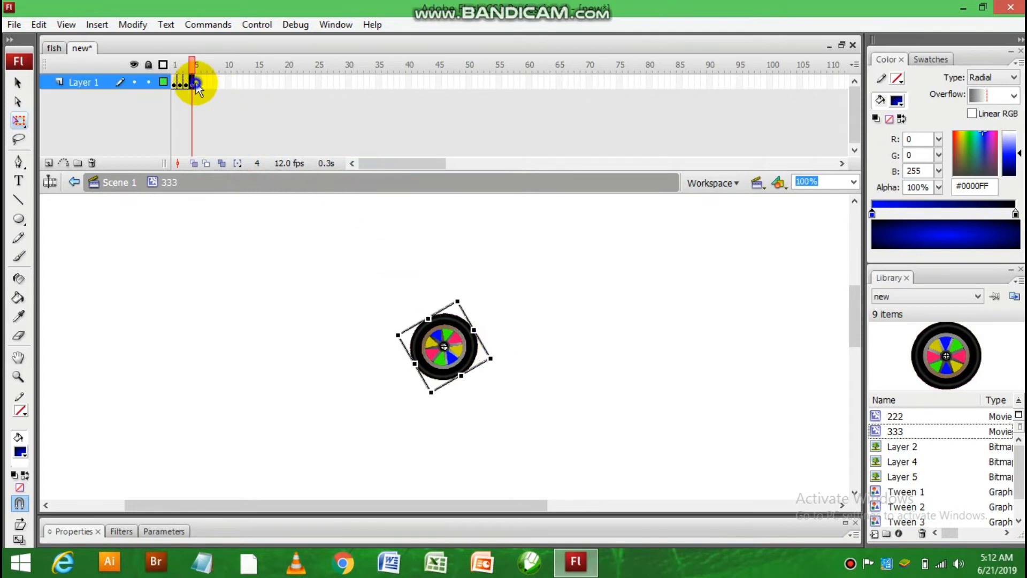
pyautogui.click(248, 167)
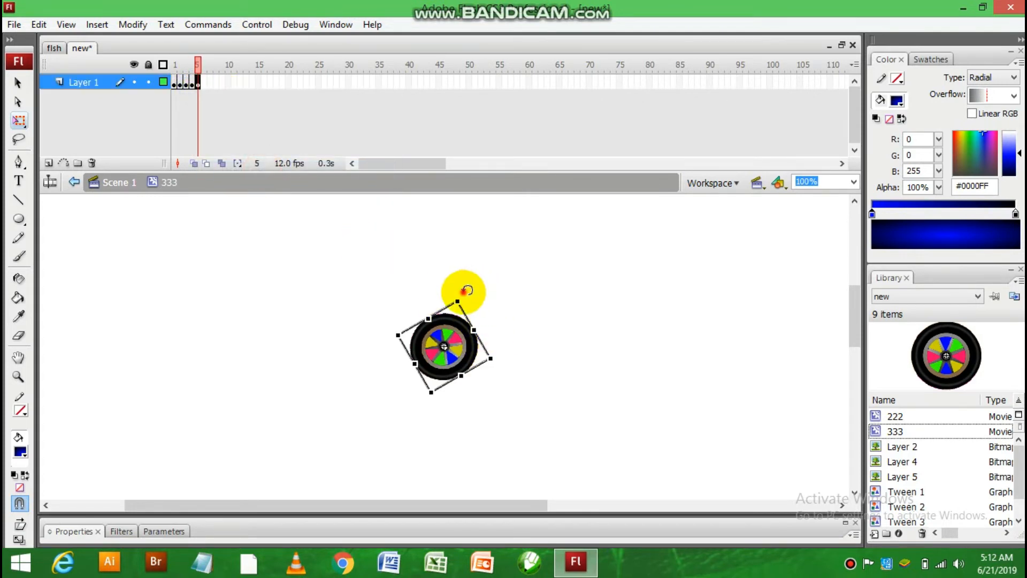
pyautogui.moveTo(467, 290); pyautogui.dragTo(488, 332)
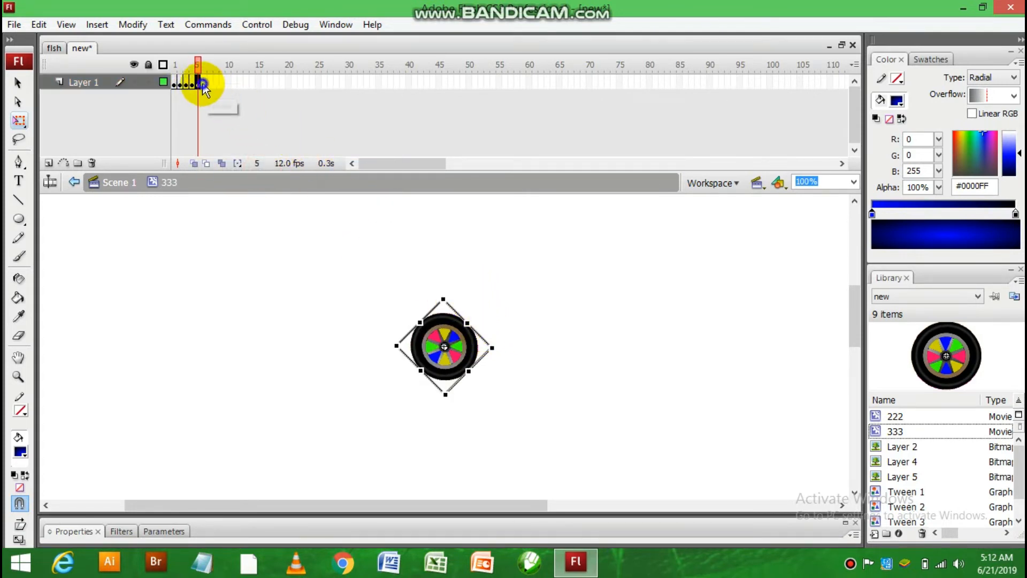
# - Insert keyframes at frames 6 and 7 of the 333 clip, turning the wheel further clockwise in each
pyautogui.rightClick(204, 83)
pyautogui.click(278, 167)
pyautogui.moveTo(448, 288); pyautogui.dragTo(469, 294)
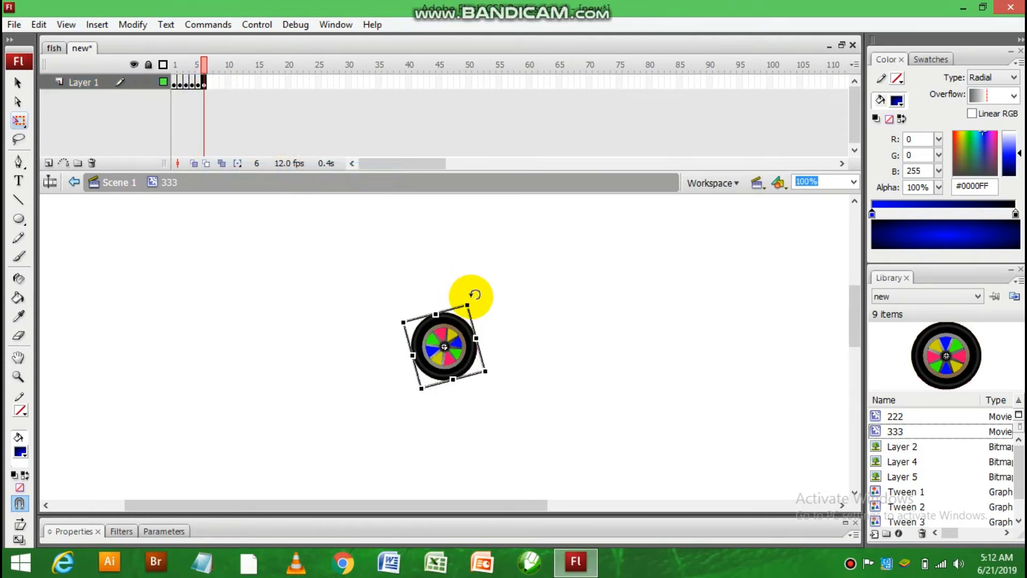
pyautogui.rightClick(211, 83)
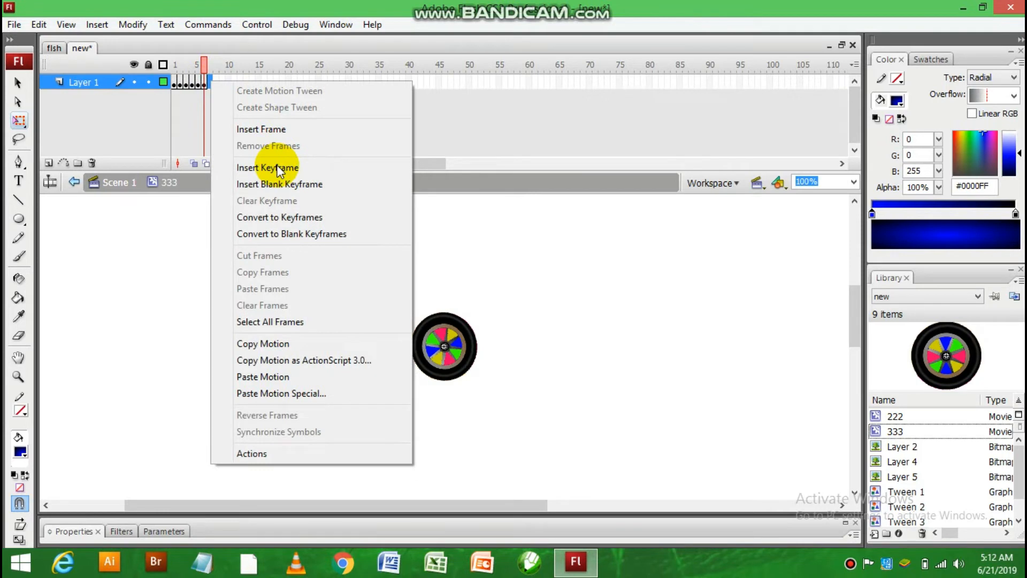
pyautogui.click(277, 167)
pyautogui.moveTo(473, 294); pyautogui.dragTo(497, 327)
# - Insert a keyframe at frame 8 with the wheel rotated further clockwise, and scrub back to frame 1 to preview the spin
pyautogui.rightClick(217, 83)
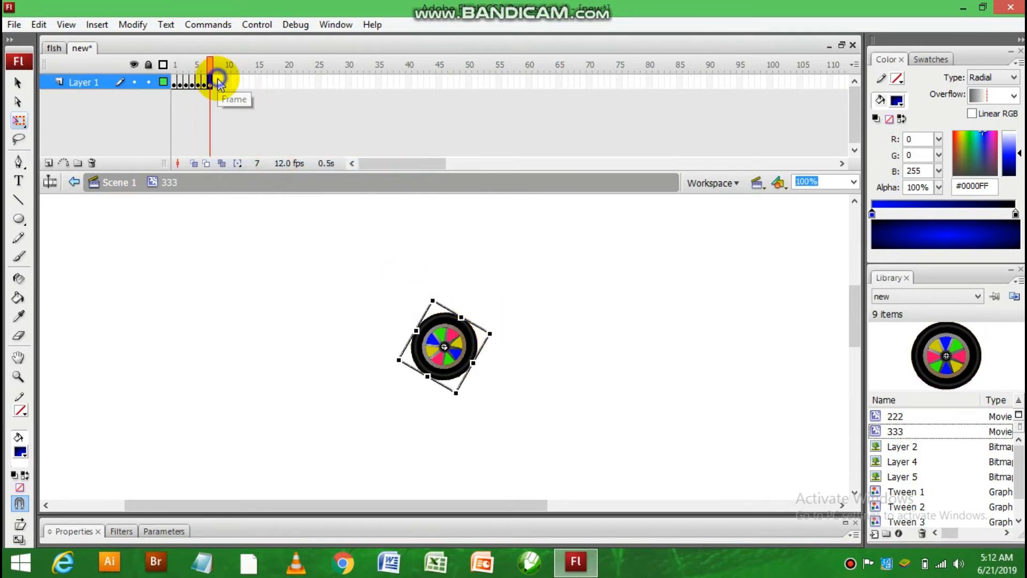
pyautogui.click(286, 166)
pyautogui.moveTo(501, 322); pyautogui.dragTo(504, 356)
pyautogui.click(208, 65)
pyautogui.moveTo(208, 64); pyautogui.dragTo(170, 68)
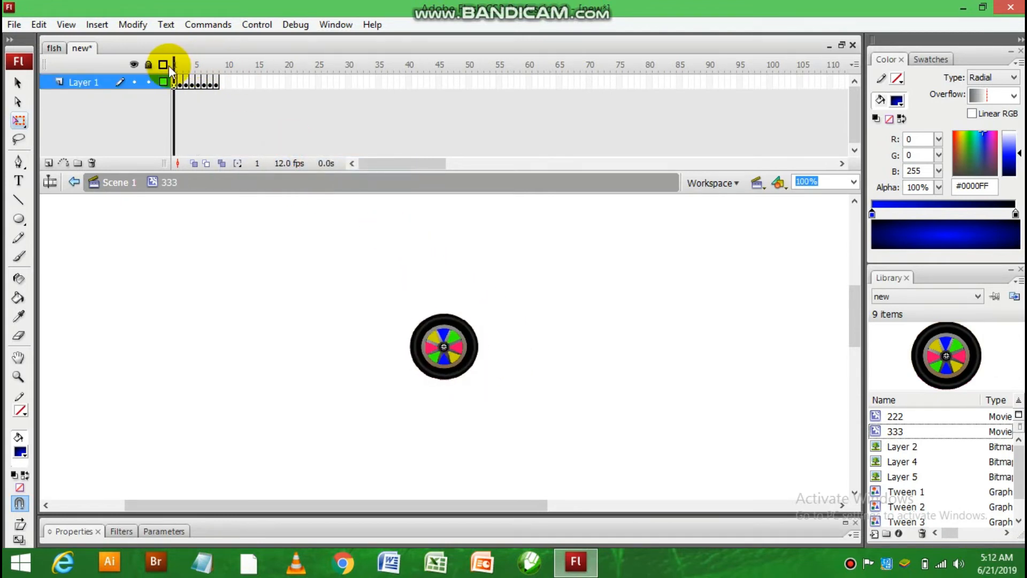
# - Return to Scene 1, paste in the orange car body from the fish document, and shift it slightly left
pyautogui.click(117, 192)
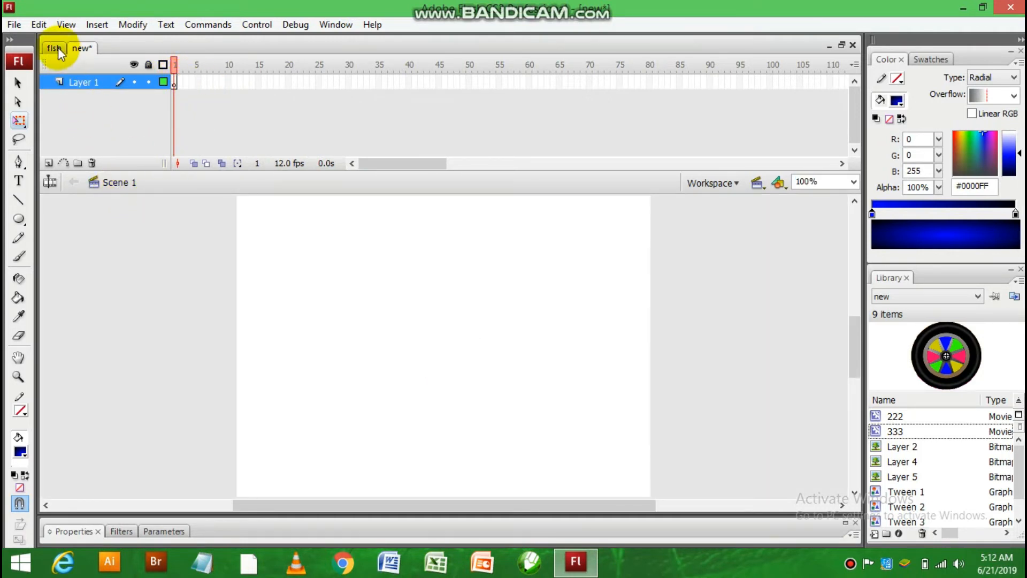
pyautogui.click(56, 49)
pyautogui.click(457, 296)
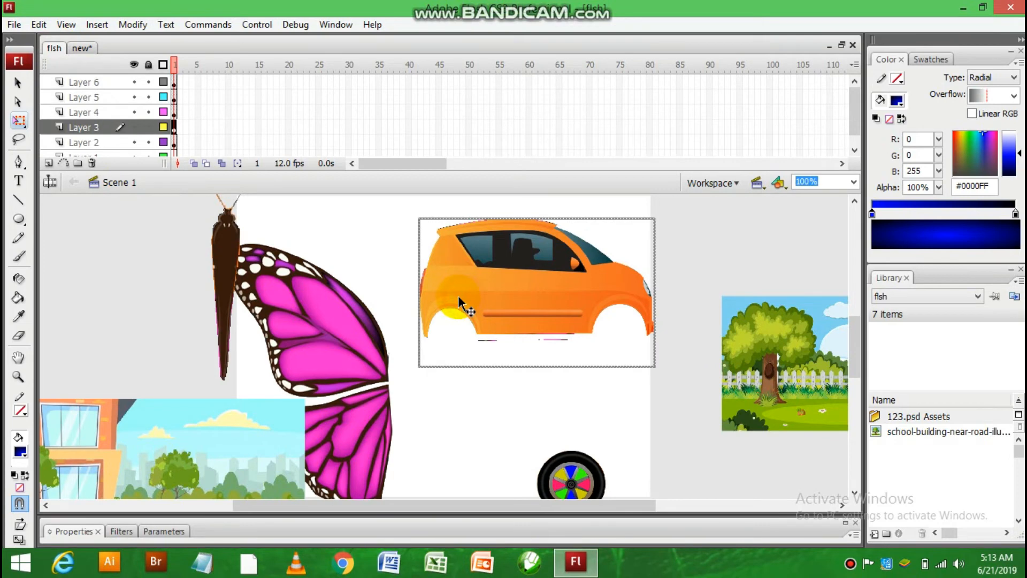
pyautogui.click(83, 49)
pyautogui.hotkey('ctrl', 'v')
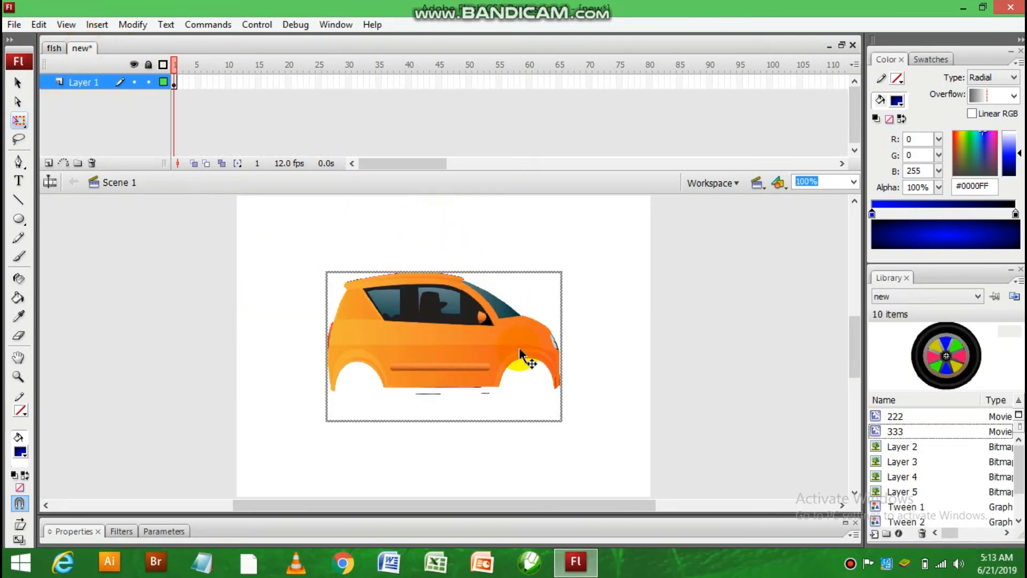
pyautogui.moveTo(513, 338); pyautogui.dragTo(505, 338)
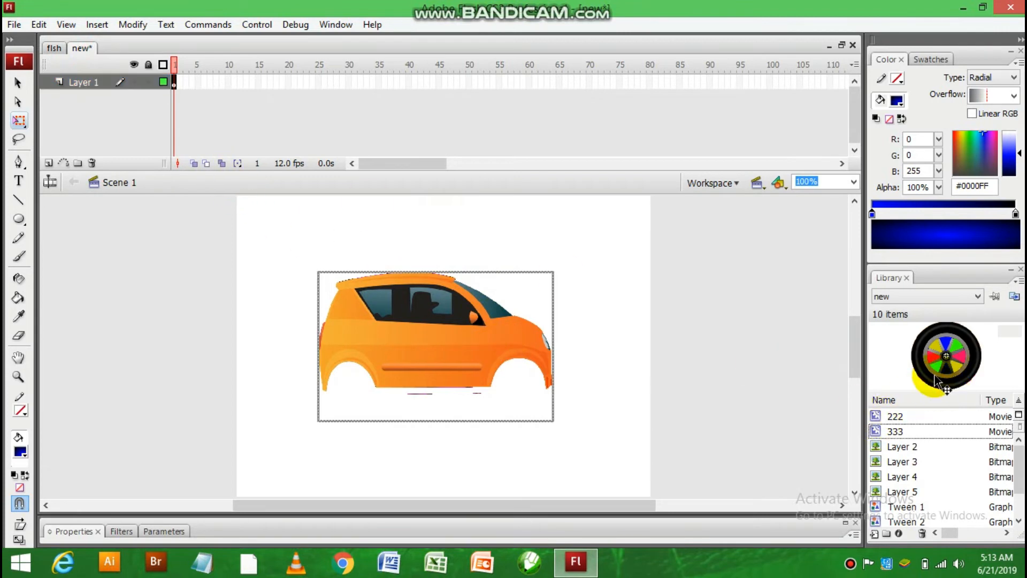
# - Place instances of the 333 wheel clip in the car's rear and front wheel arches
pyautogui.moveTo(899, 359); pyautogui.dragTo(499, 366)
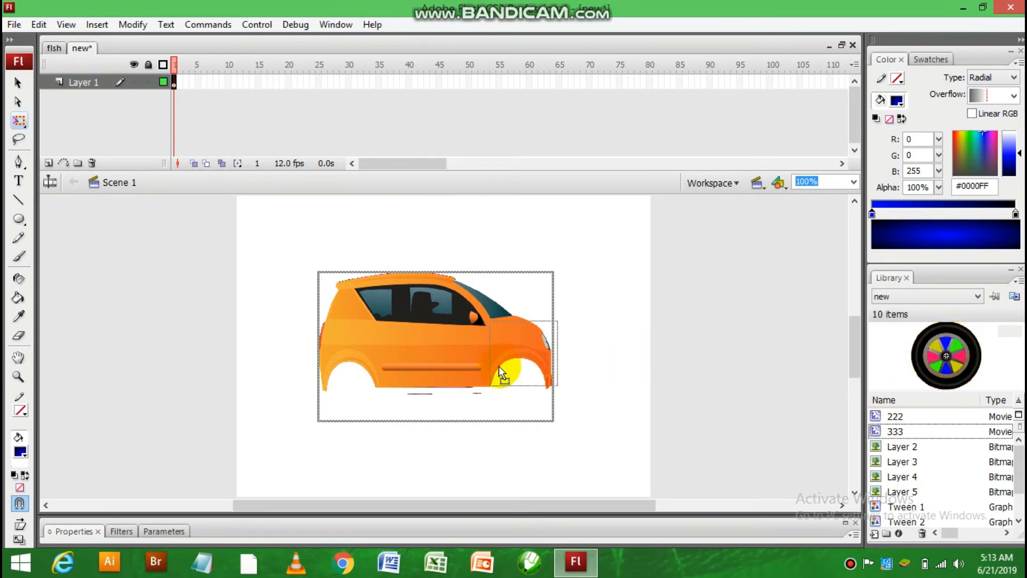
pyautogui.moveTo(373, 369); pyautogui.dragTo(367, 399)
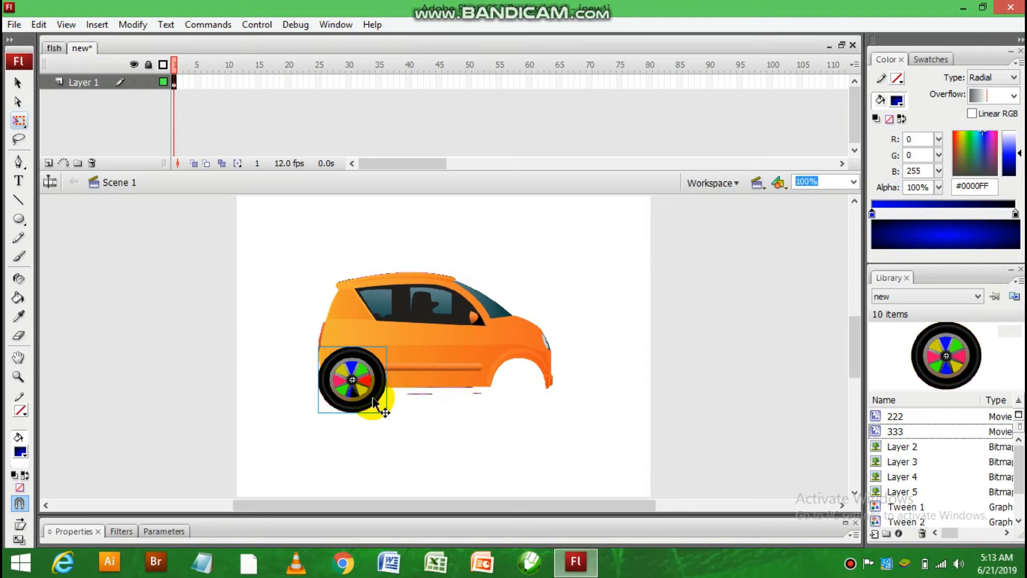
pyautogui.moveTo(374, 400); pyautogui.dragTo(536, 364)
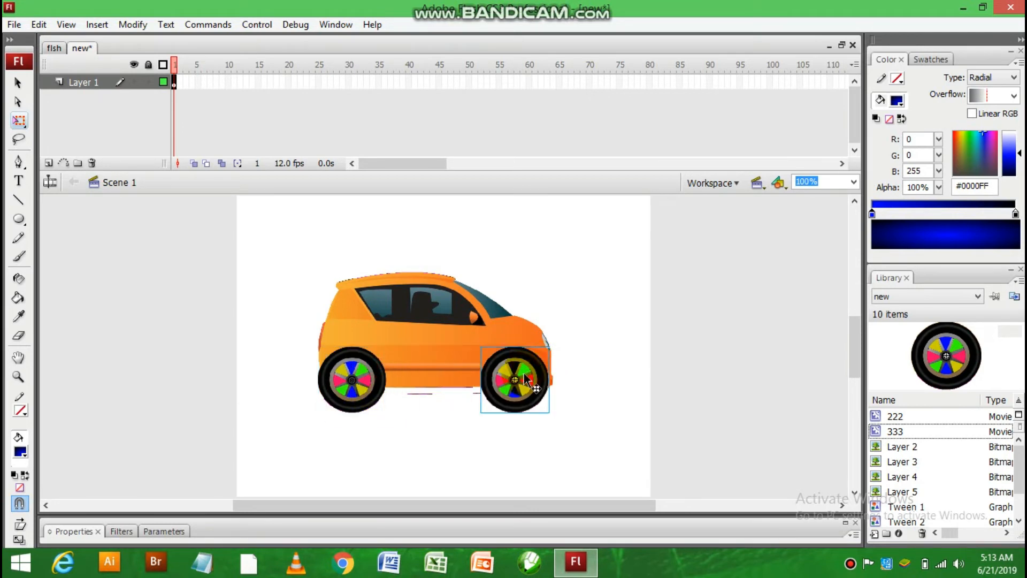
# - Duplicate the wheel, position the copy just right of the rear wheel, and send it to the back
pyautogui.hotkey('ctrl', 'd')
pyautogui.moveTo(406, 386); pyautogui.dragTo(399, 383)
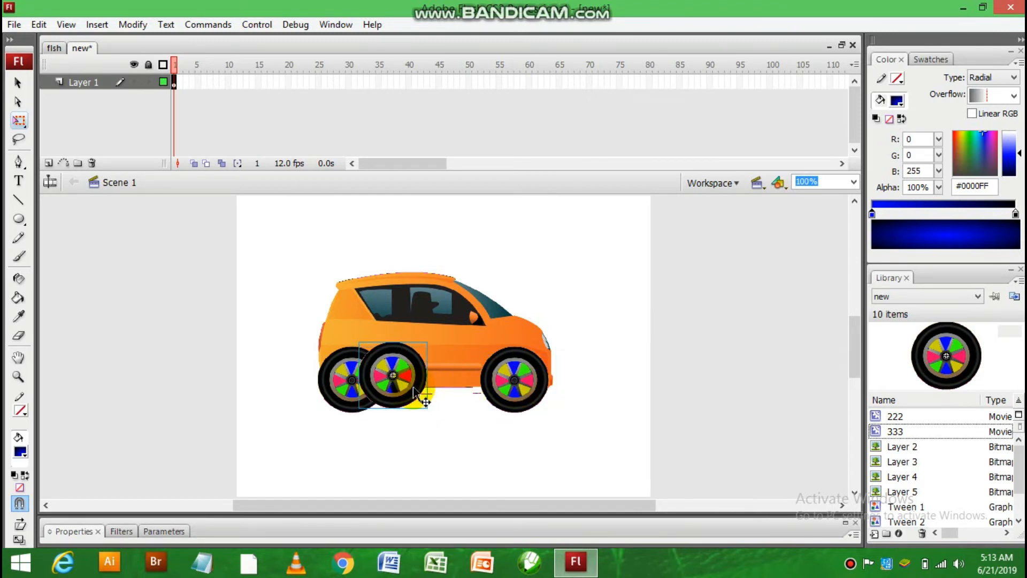
pyautogui.rightClick(413, 387)
pyautogui.moveTo(468, 320)
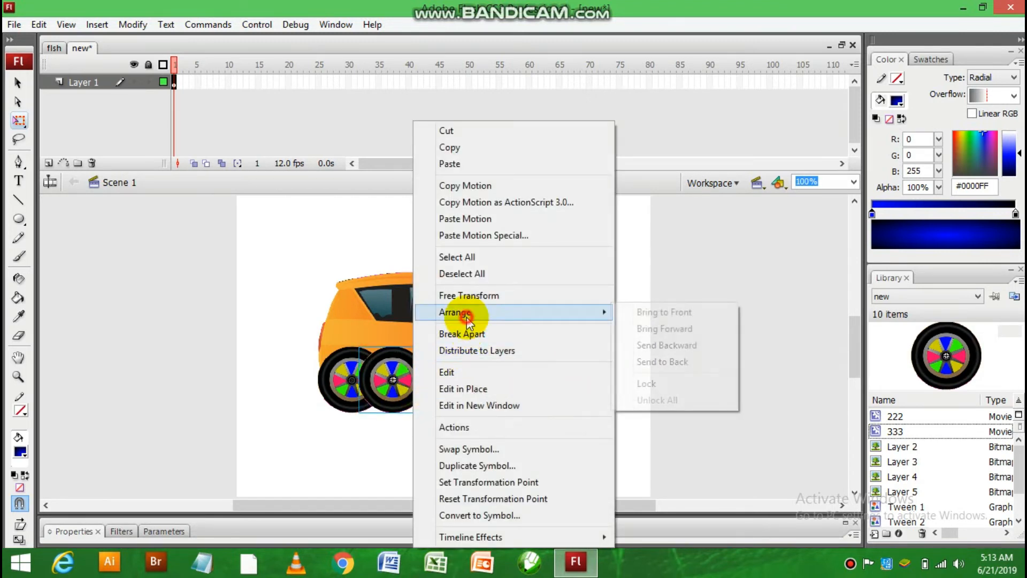
pyautogui.click(691, 358)
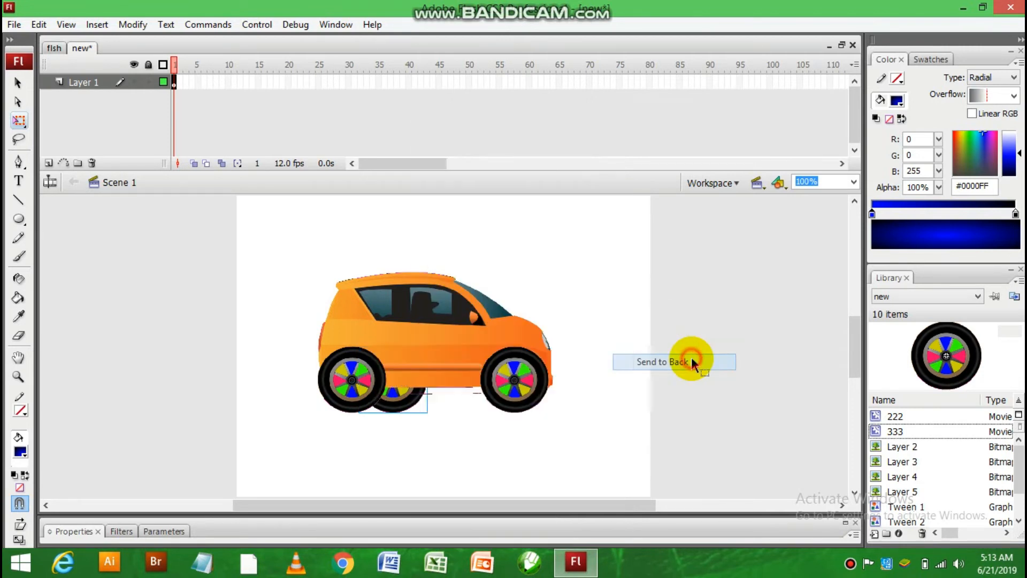
# - Duplicate the wheel again, position the copy just left of the front wheel, and send it to the back
pyautogui.hotkey('ctrl', 'd')
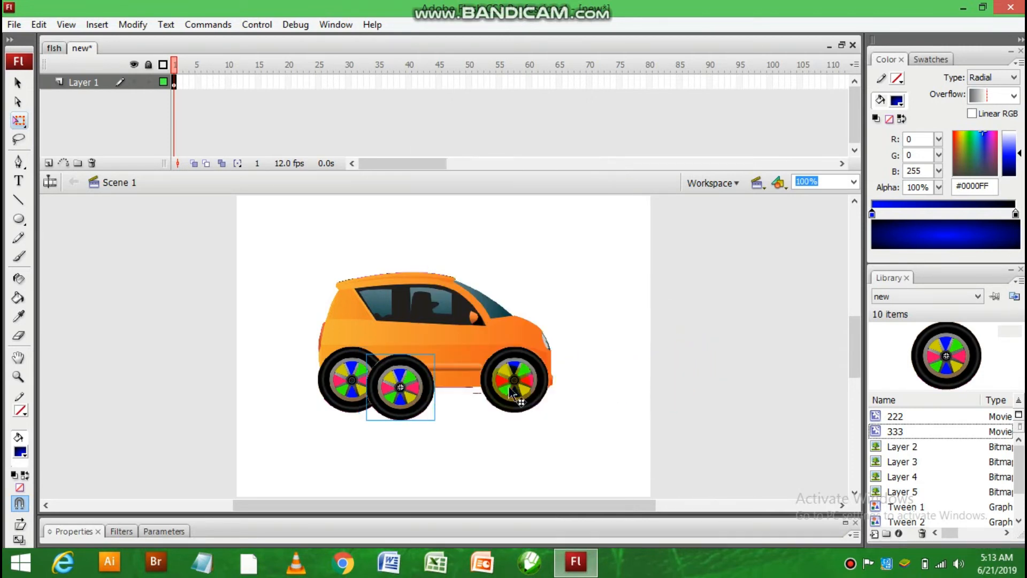
pyautogui.moveTo(427, 395); pyautogui.dragTo(491, 389)
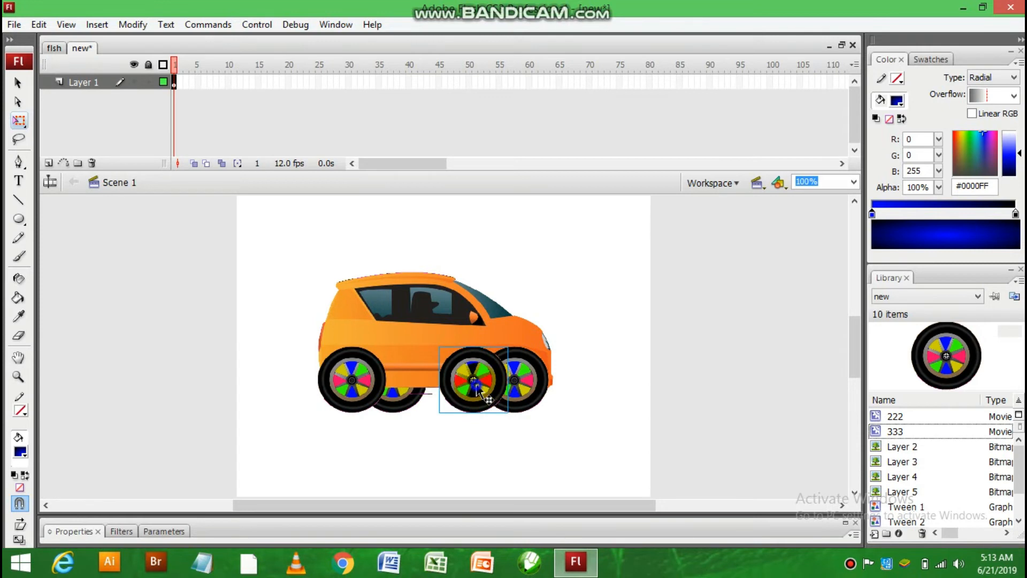
pyautogui.rightClick(476, 392)
pyautogui.moveTo(537, 313)
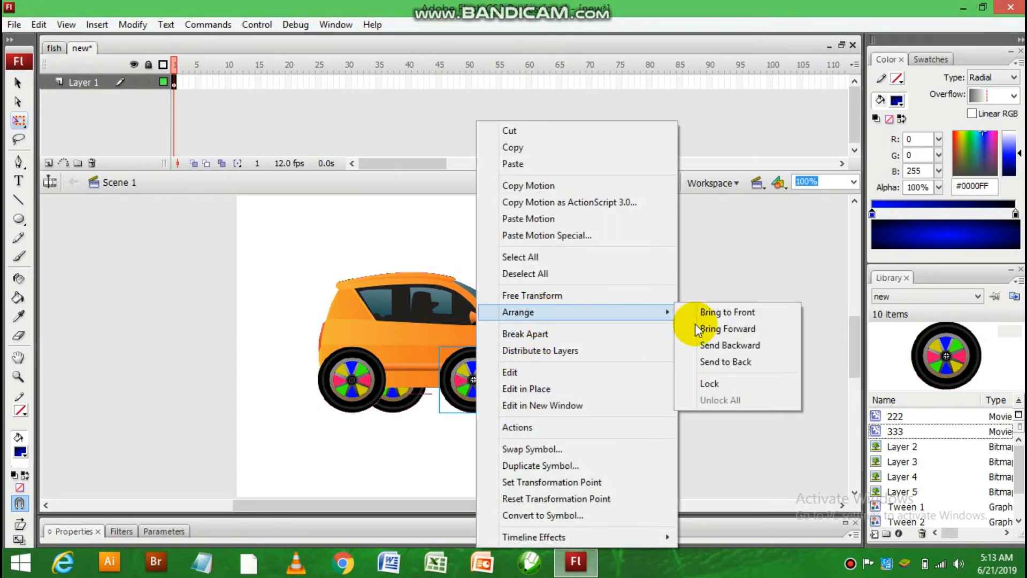
pyautogui.click(720, 363)
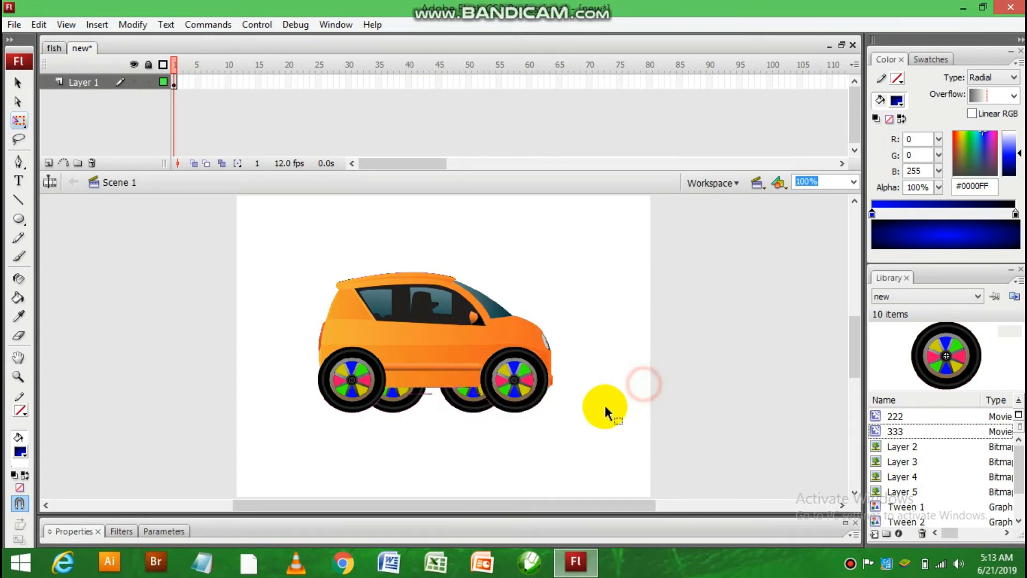
# - Group the car body with its four wheels, scale the group to about half size, and place it at the stage's lower-left corner
pyautogui.moveTo(334, 277); pyautogui.dragTo(333, 275)
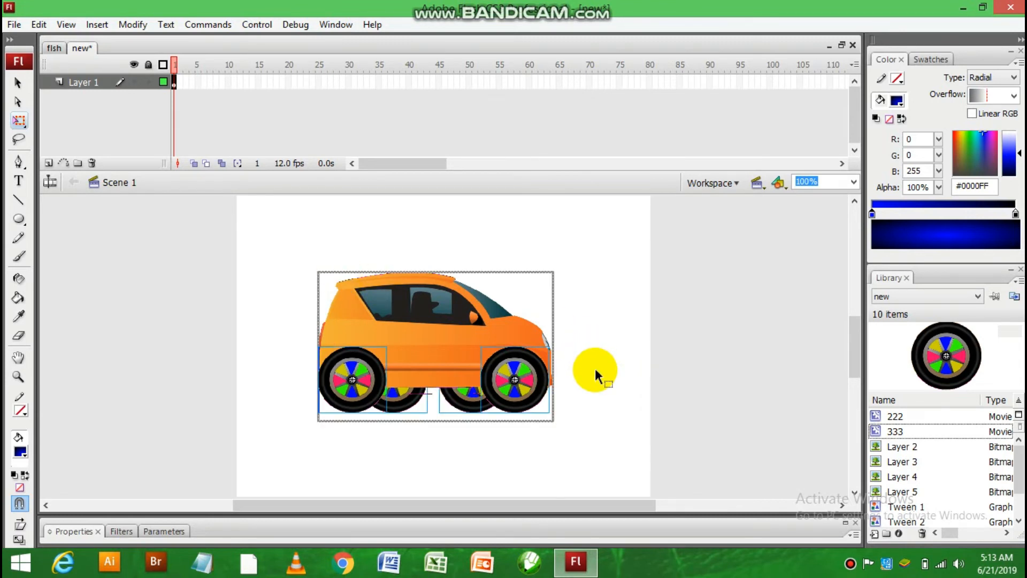
pyautogui.hotkey('ctrl', 'g')
pyautogui.click(22, 125)
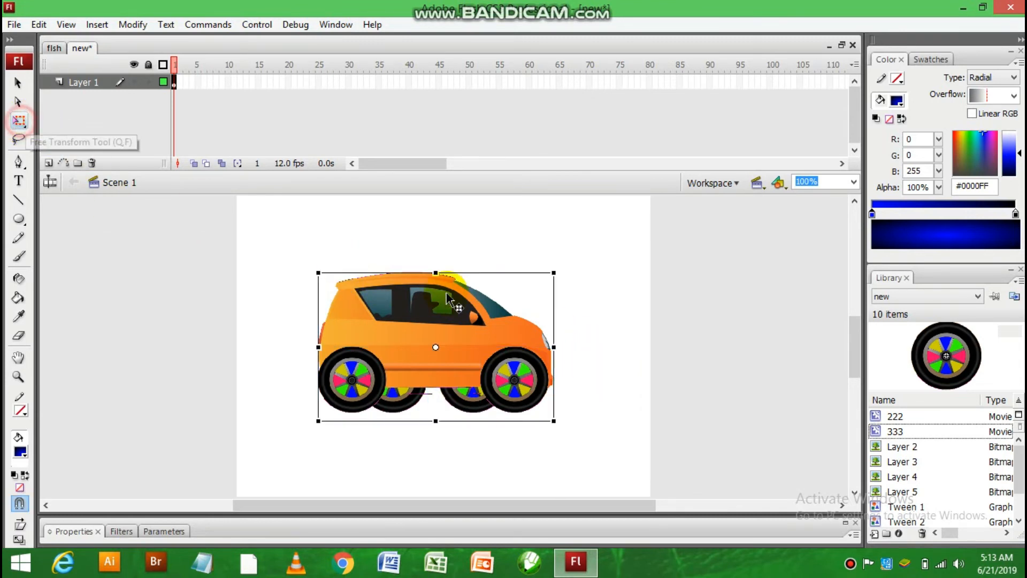
pyautogui.moveTo(556, 273); pyautogui.dragTo(493, 307)
pyautogui.moveTo(446, 347); pyautogui.dragTo(280, 447)
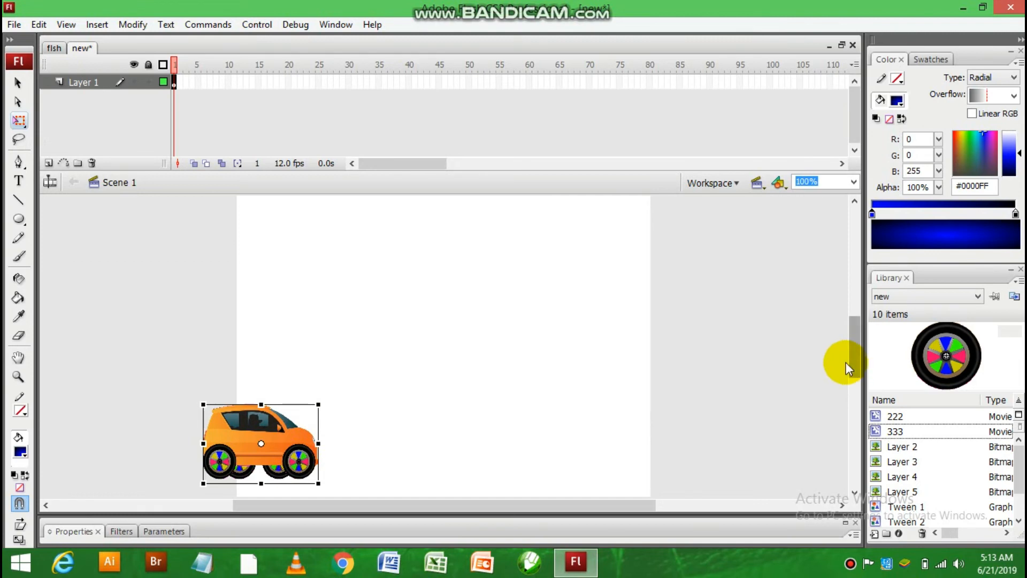
# - Create a motion tween from frame 1 to a keyframe at frame 40, with the car moved across to the stage's right edge
pyautogui.rightClick(175, 83)
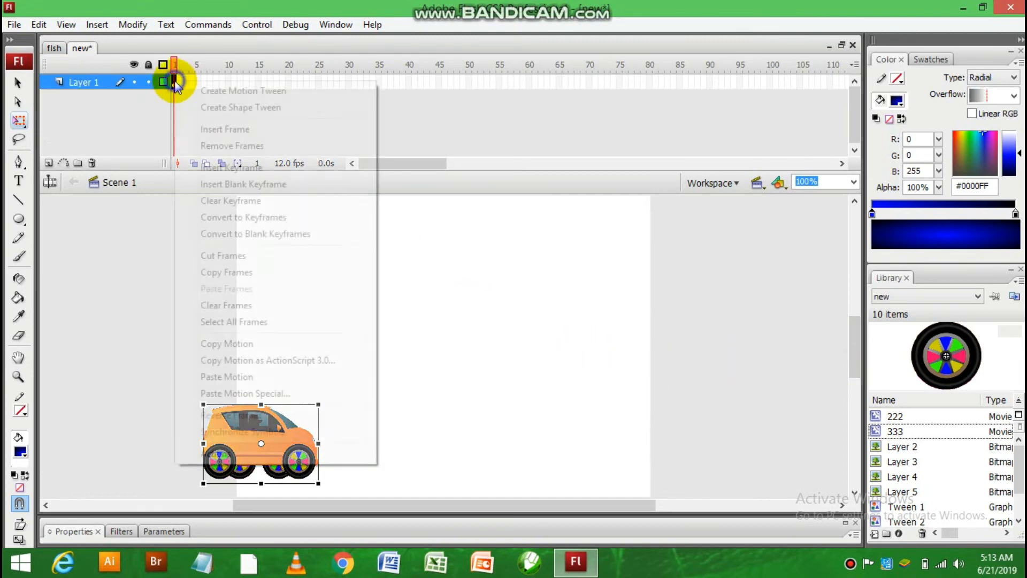
pyautogui.click(194, 90)
pyautogui.rightClick(407, 85)
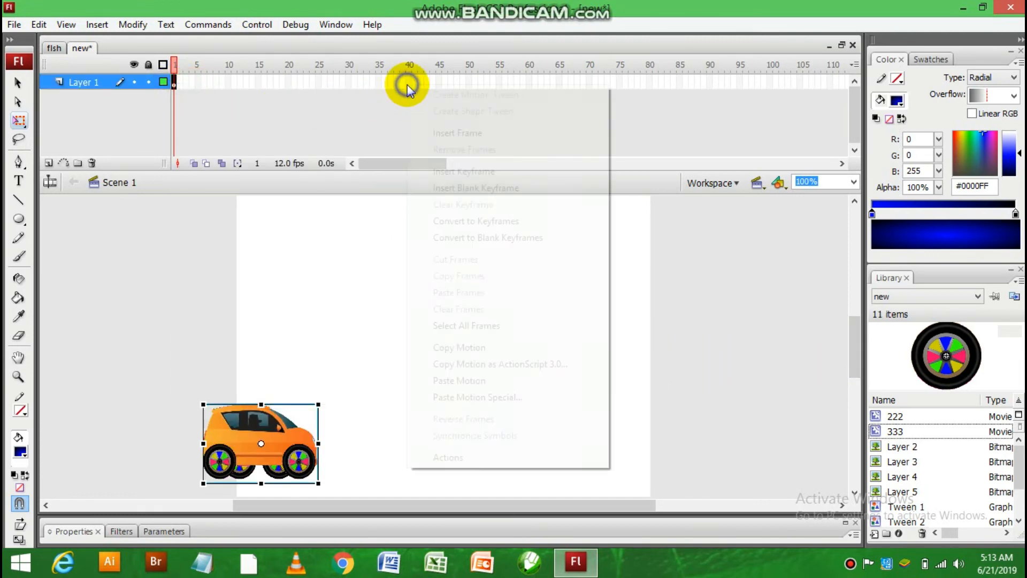
pyautogui.click(488, 176)
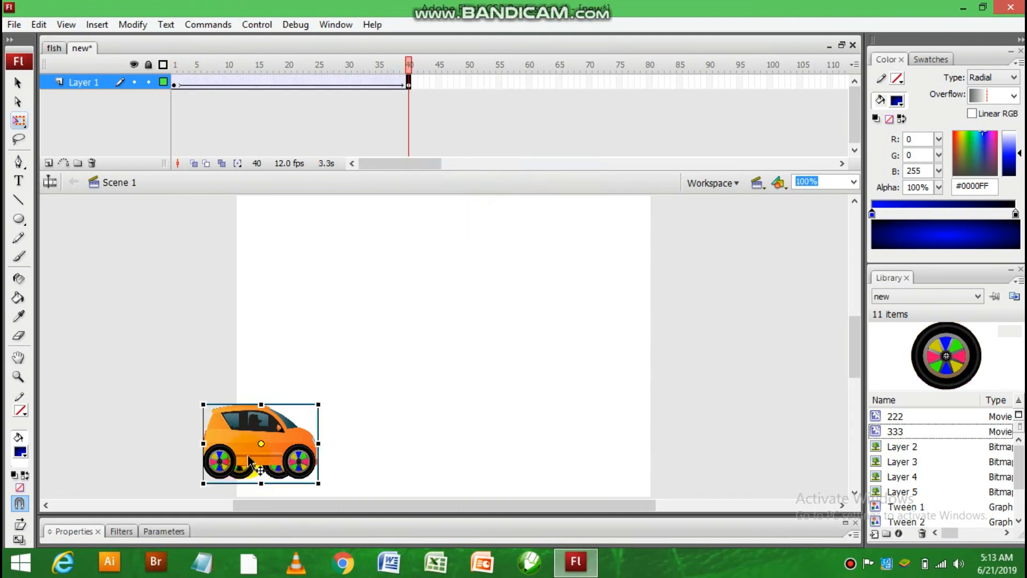
pyautogui.moveTo(249, 461); pyautogui.dragTo(676, 448)
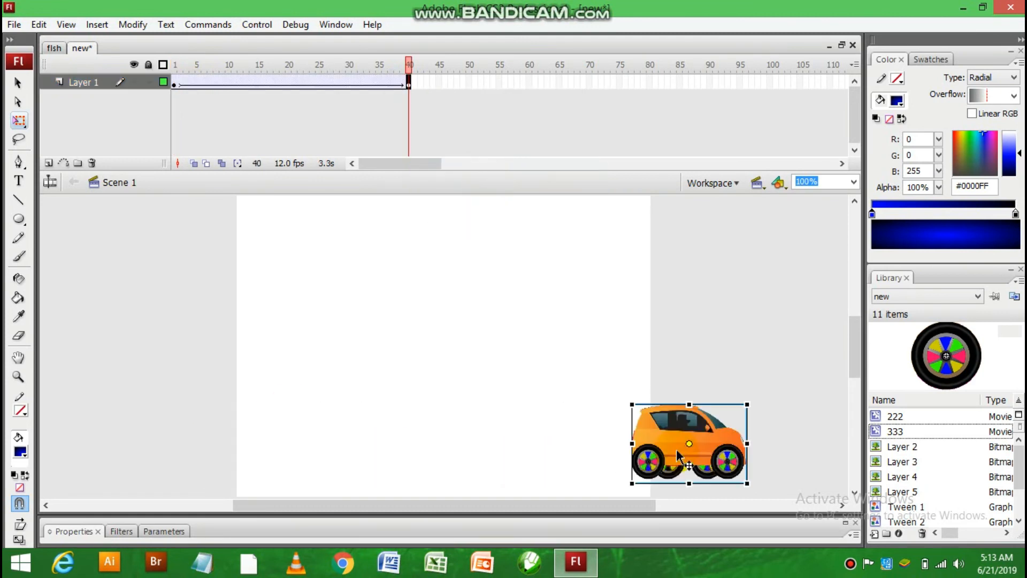
# - Insert a new layer above Layer 1 and paste the school-building street picture from the fish document into its frame 1
pyautogui.rightClick(87, 79)
pyautogui.click(147, 143)
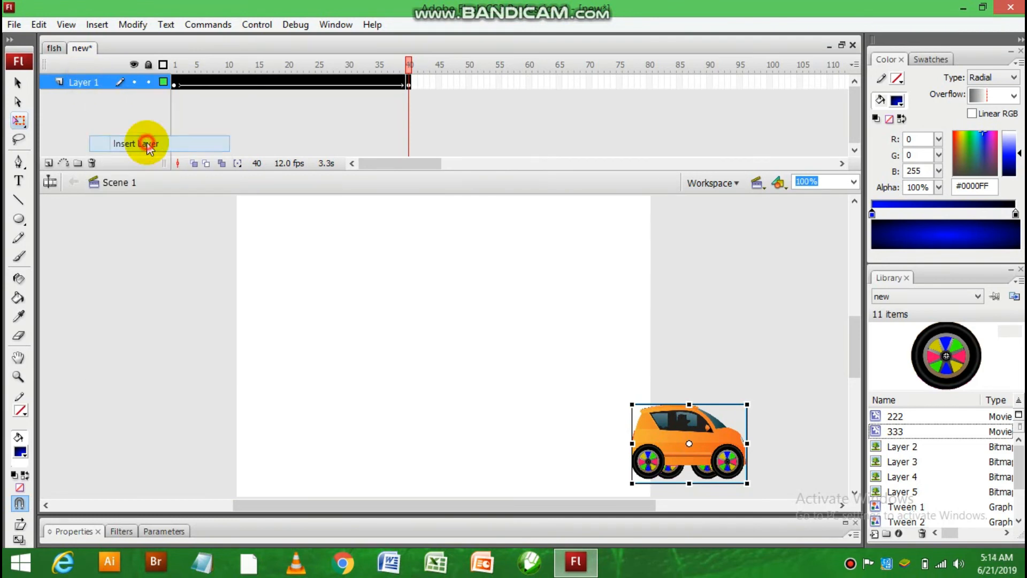
pyautogui.click(175, 84)
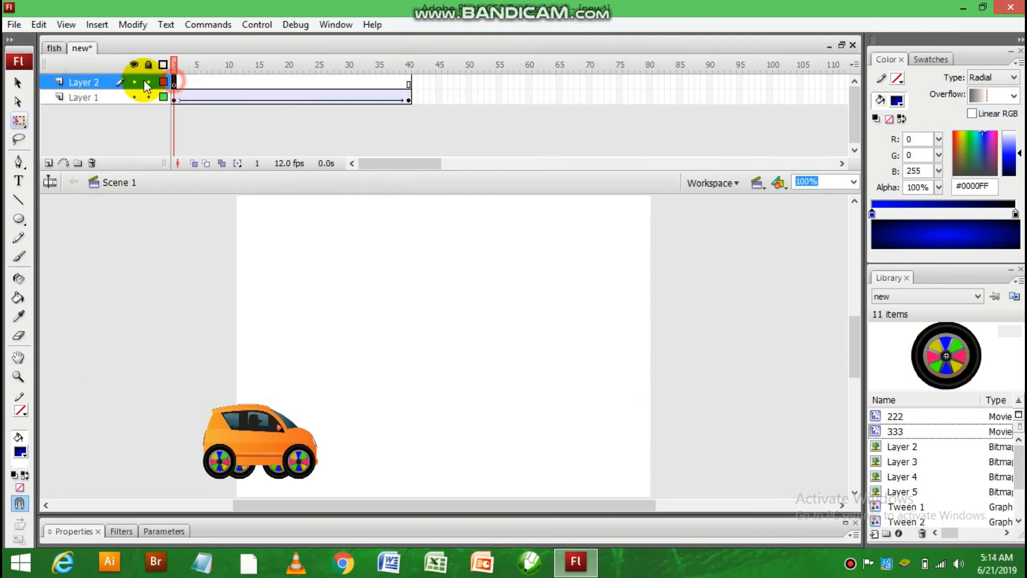
pyautogui.click(55, 49)
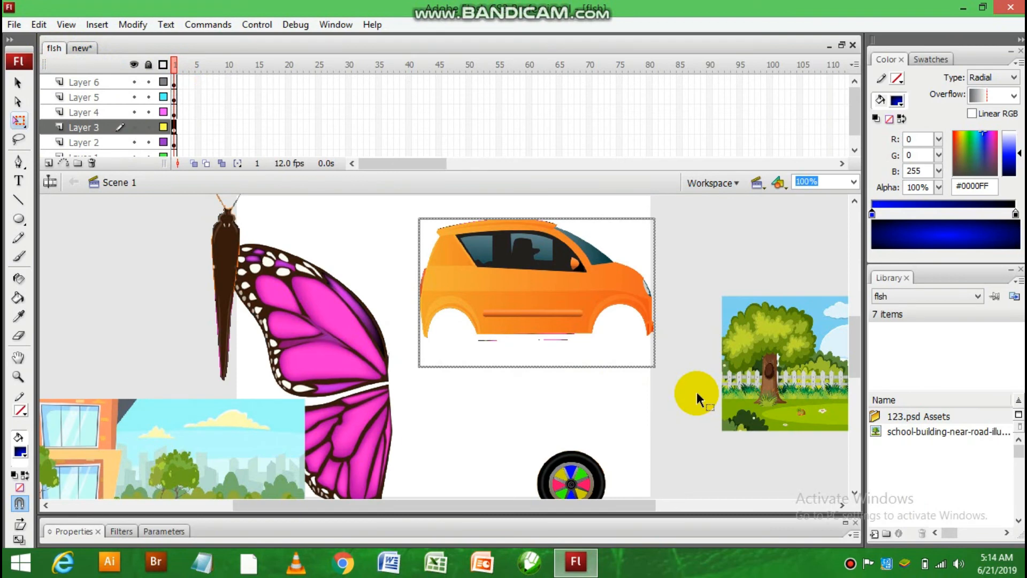
pyautogui.click(220, 425)
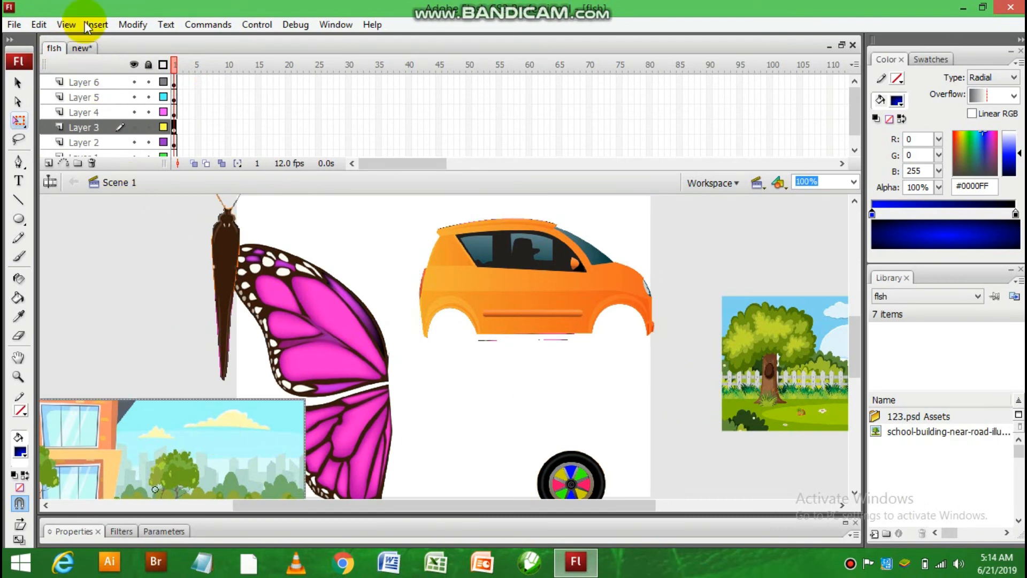
pyautogui.click(80, 48)
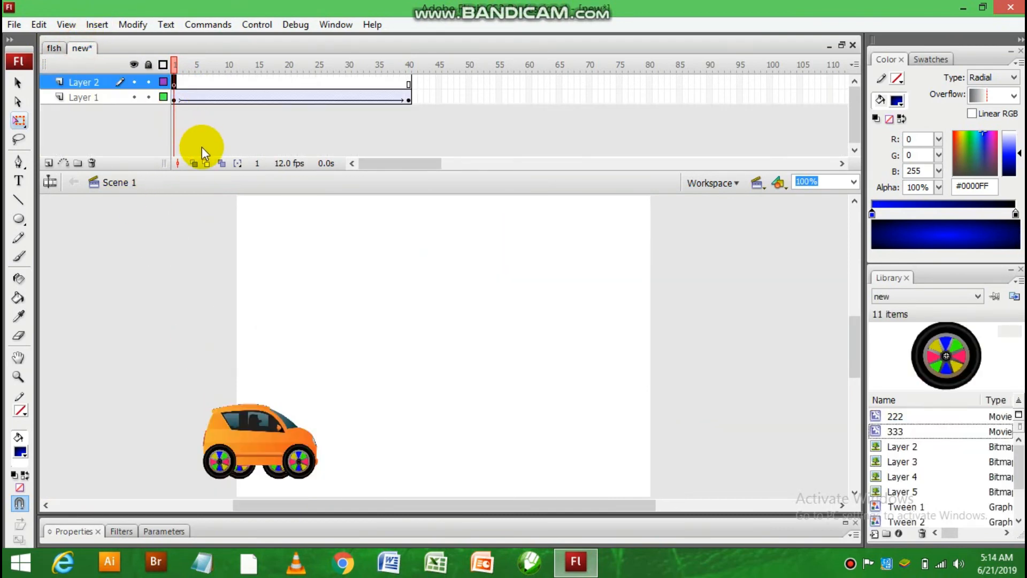
pyautogui.hotkey('ctrl', 'v')
# - Enlarge and position the street picture to cover the stage, and move Layer 2 below the car's layer
pyautogui.moveTo(393, 326); pyautogui.dragTo(333, 265)
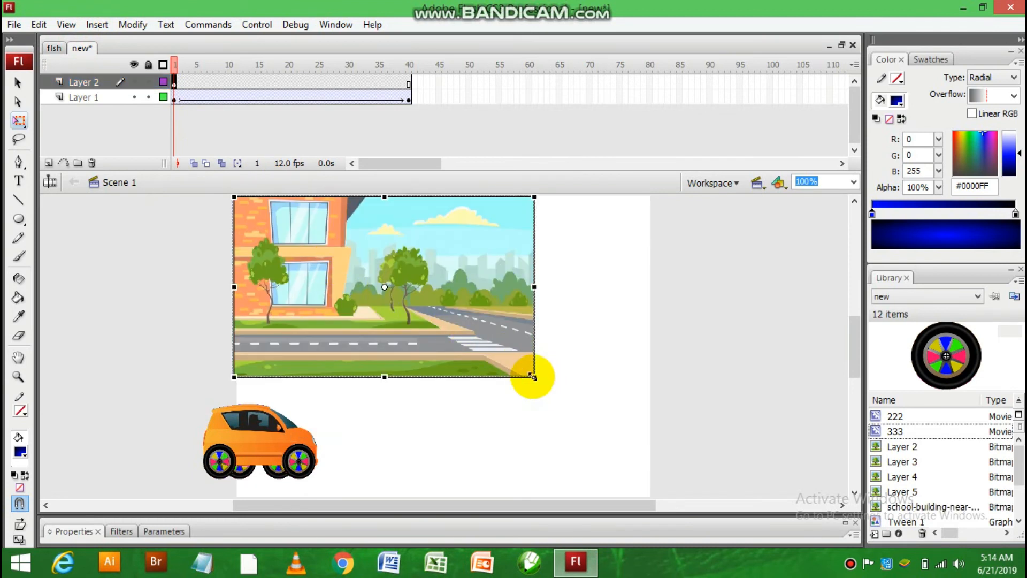
pyautogui.moveTo(533, 377); pyautogui.dragTo(618, 451)
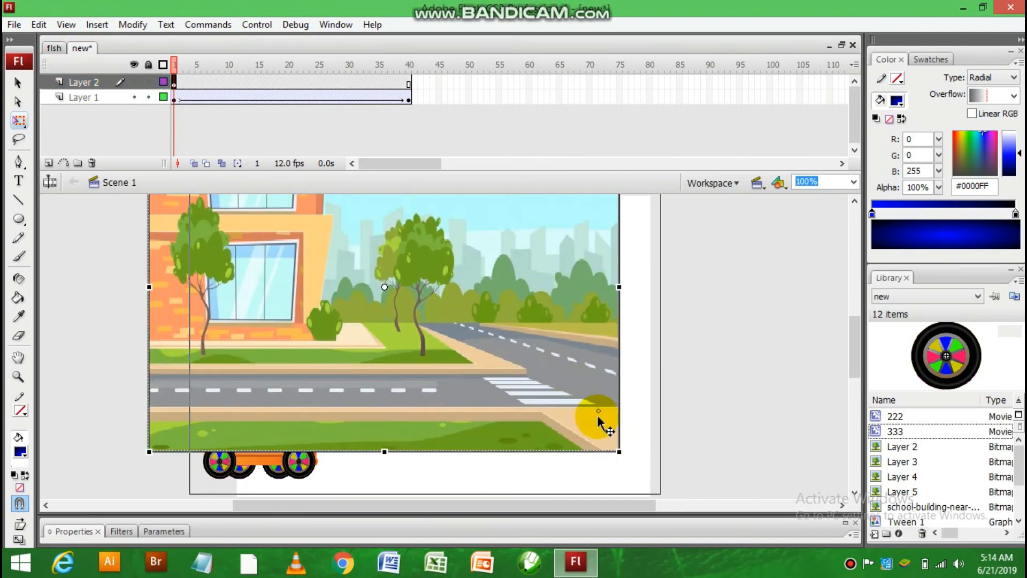
pyautogui.moveTo(598, 417); pyautogui.dragTo(597, 418)
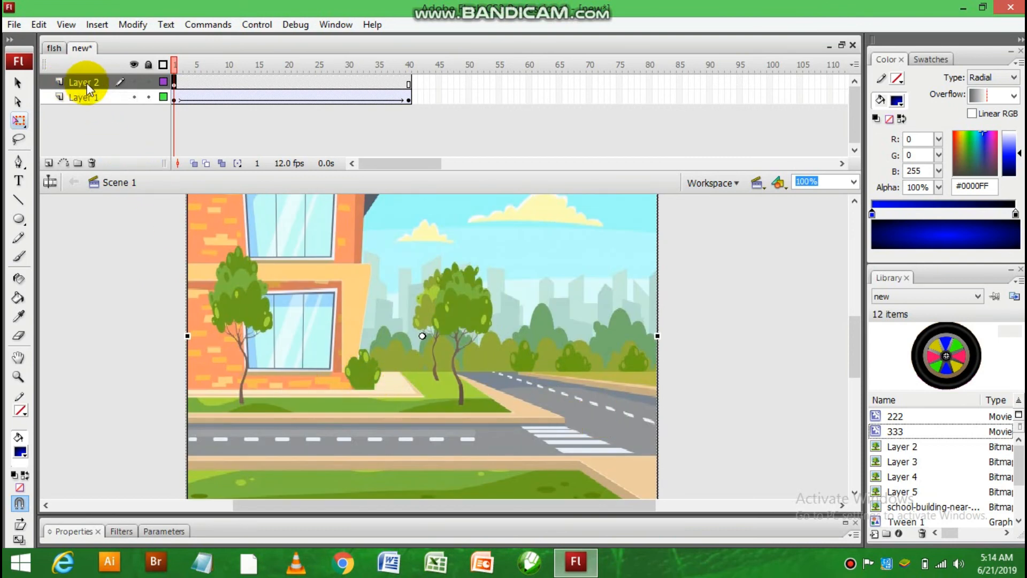
pyautogui.moveTo(87, 86); pyautogui.dragTo(85, 103)
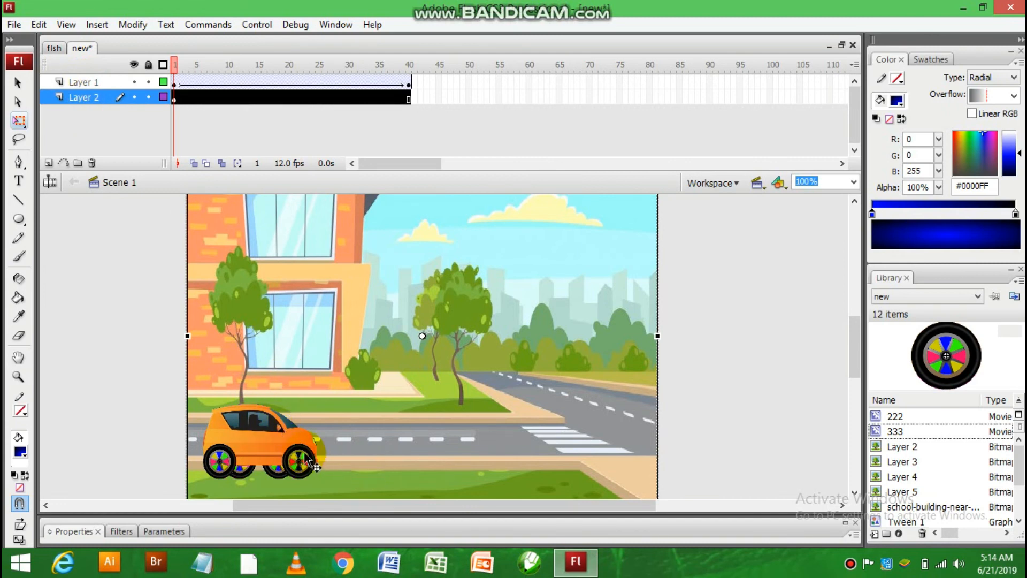
# - Preview the movie, close the preview, and move the car at frame 1 up onto the road
pyautogui.hotkey('ctrl', 'Return')
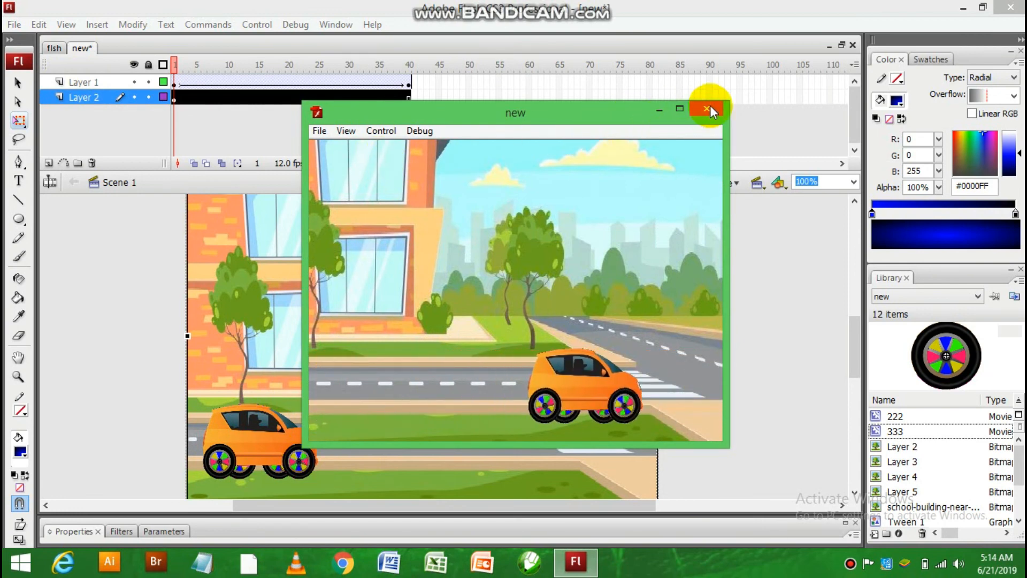
pyautogui.click(707, 110)
pyautogui.click(287, 453)
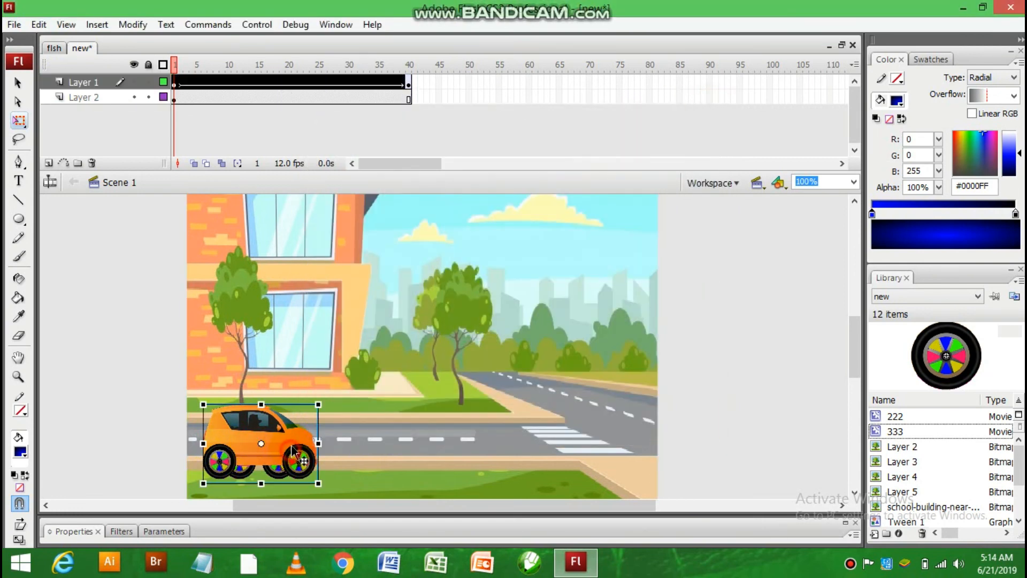
pyautogui.moveTo(291, 451); pyautogui.dragTo(280, 421)
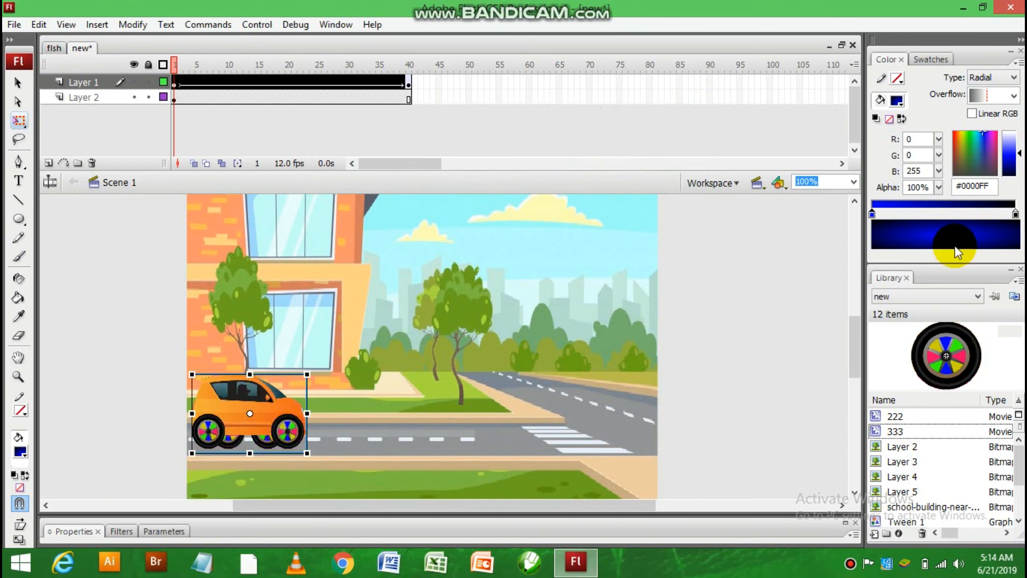
# - Move the car at frame 40 up and slightly left onto the road, and test the movie
pyautogui.click(409, 81)
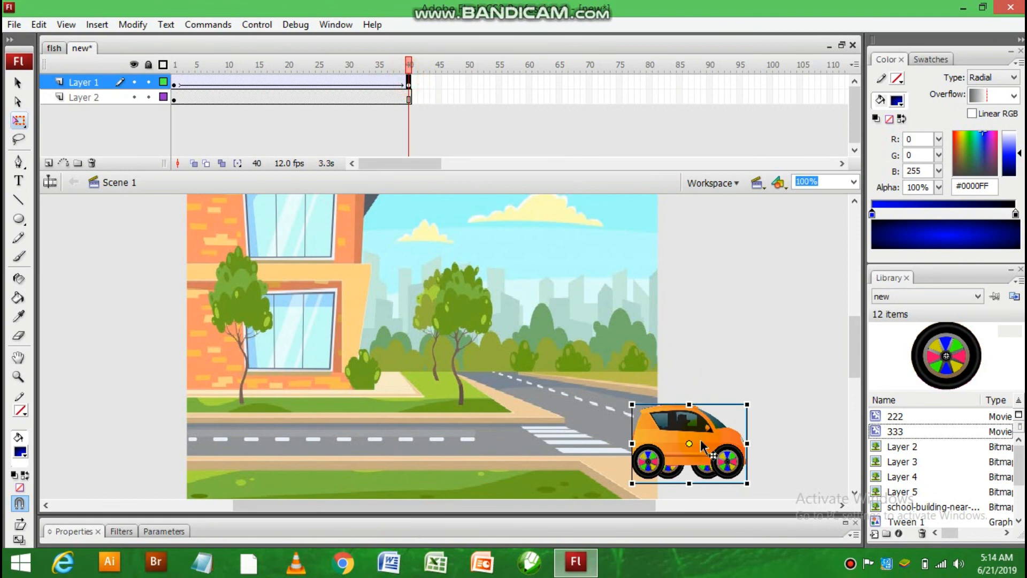
pyautogui.moveTo(701, 439); pyautogui.dragTo(665, 405)
pyautogui.hotkey('ctrl', 'Return')
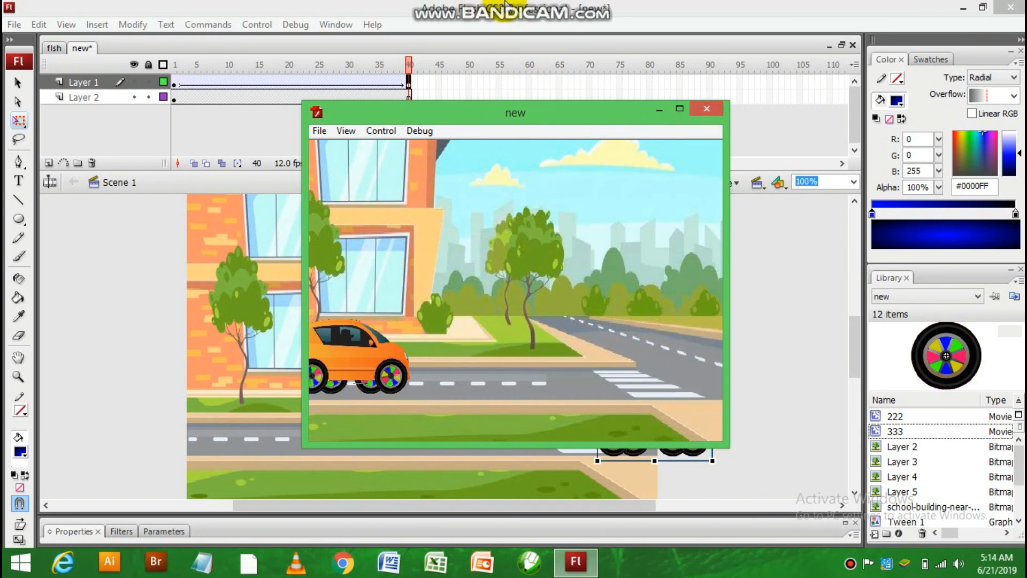
pyautogui.moveTo(511, 4)
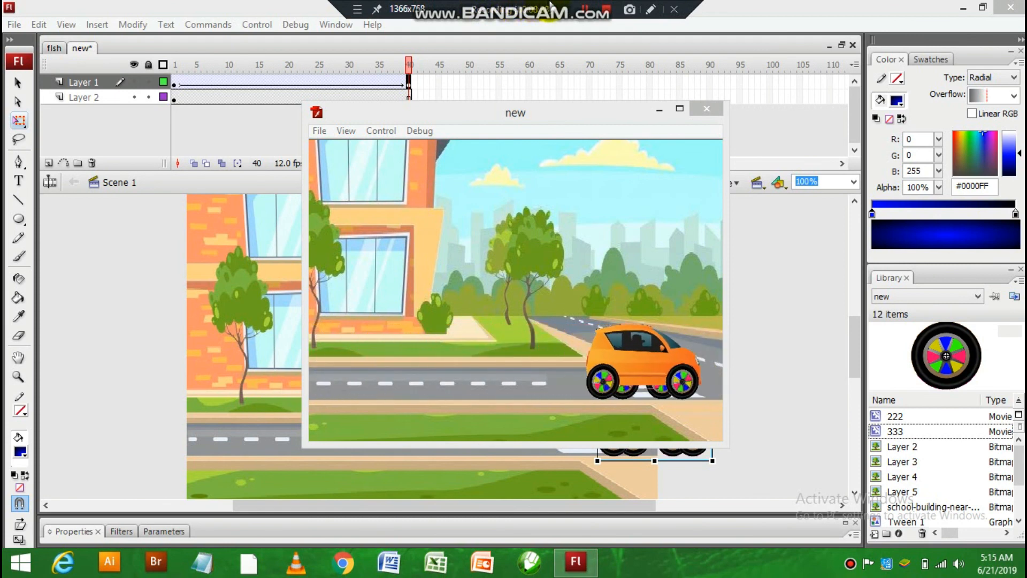
pyautogui.click(605, 15)
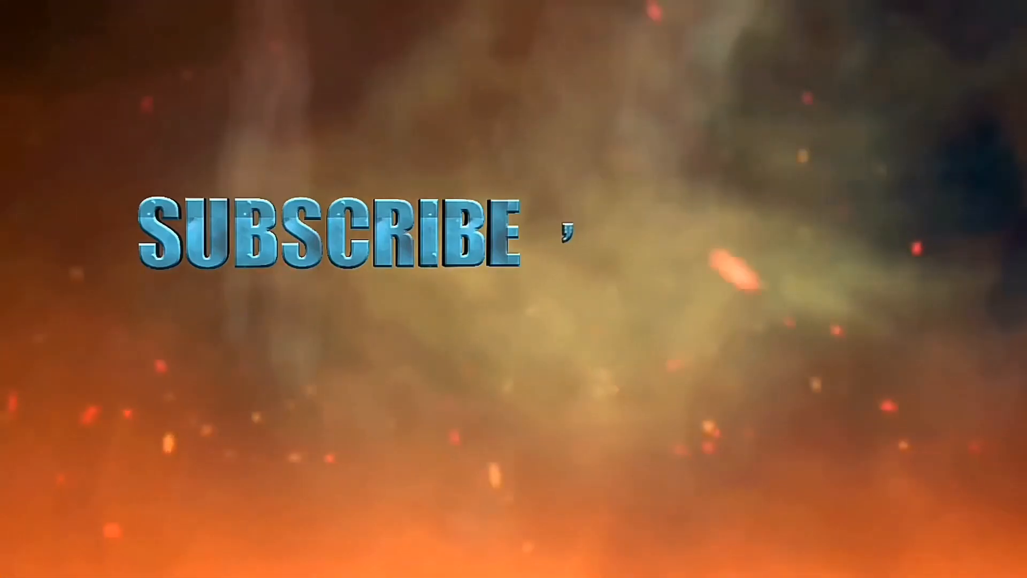